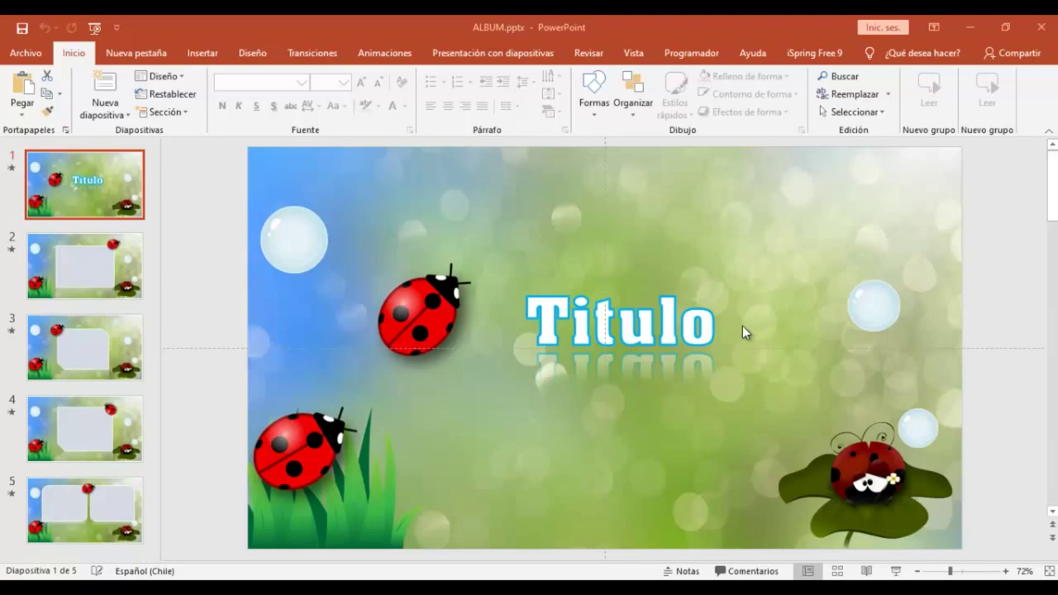
left_click(99, 268)
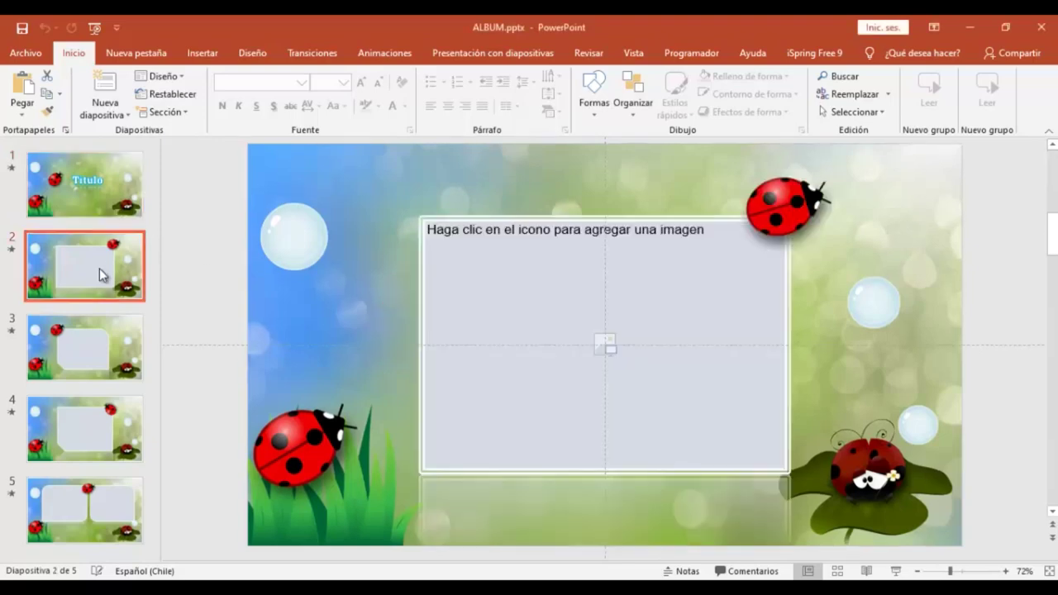
left_click(70, 363)
left_click(73, 207)
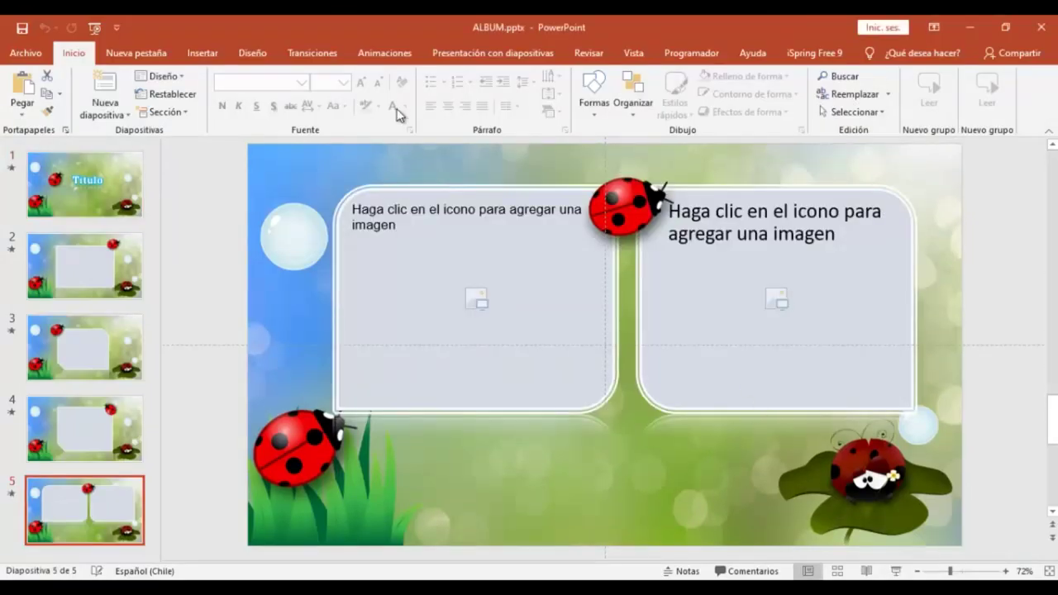
Replace the placeholder title on the cover slide with "Mi Album"
left_click(130, 202)
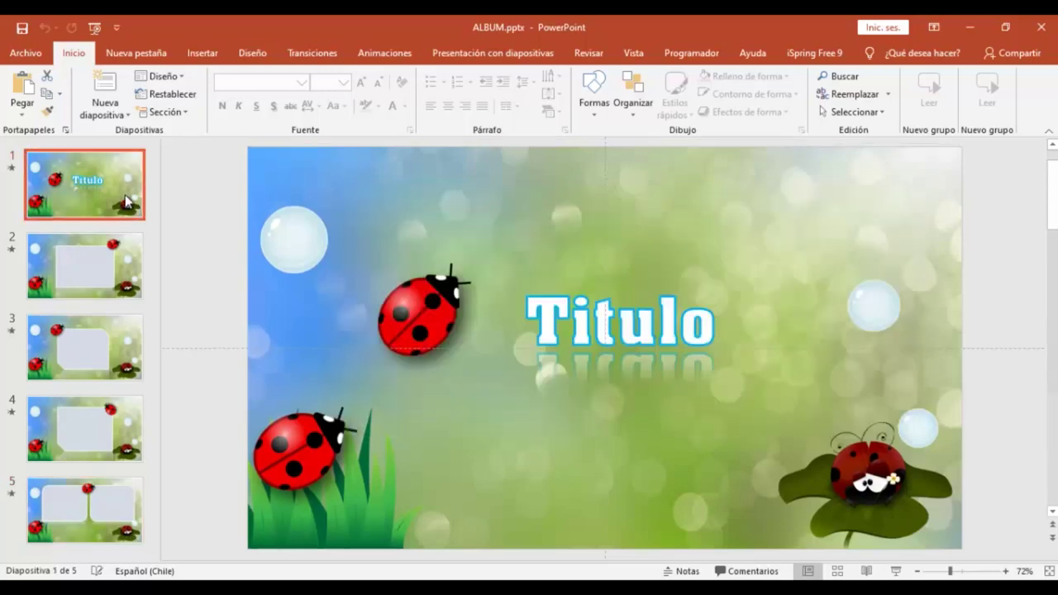
left_click(709, 319)
double_click(679, 324)
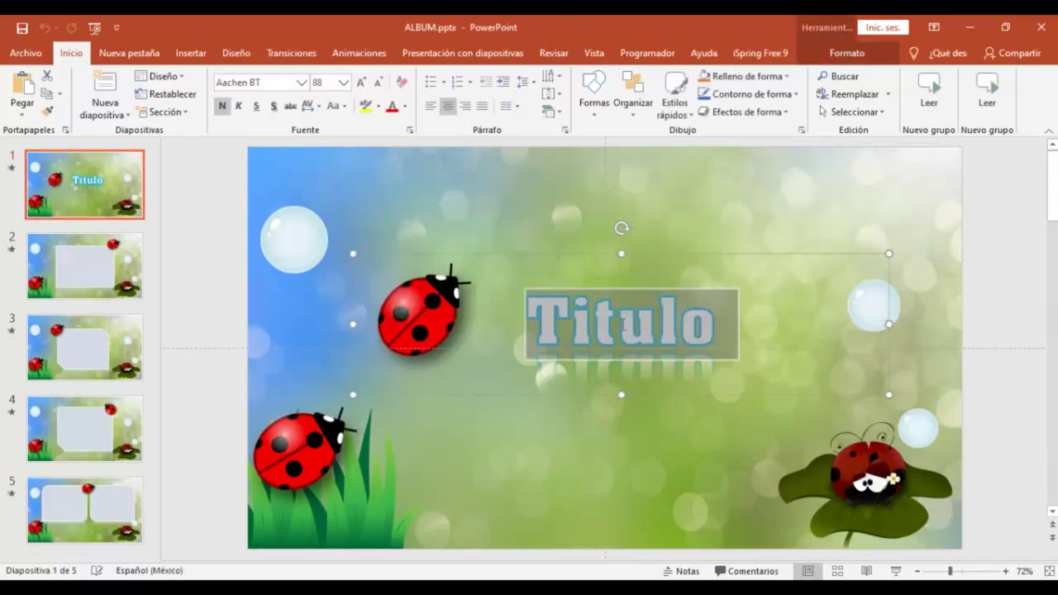
type("M")
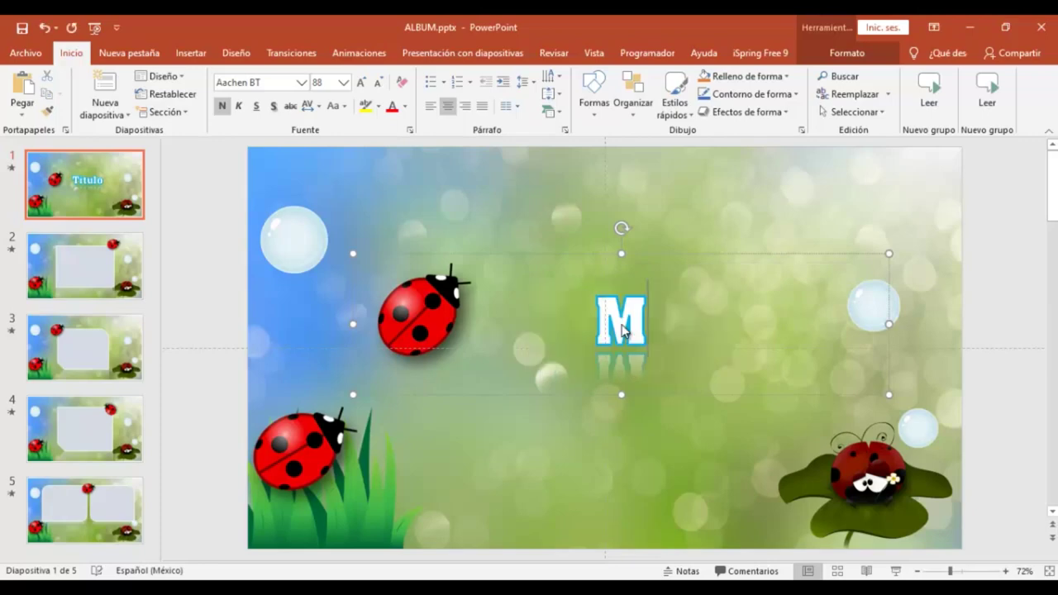
type("i A")
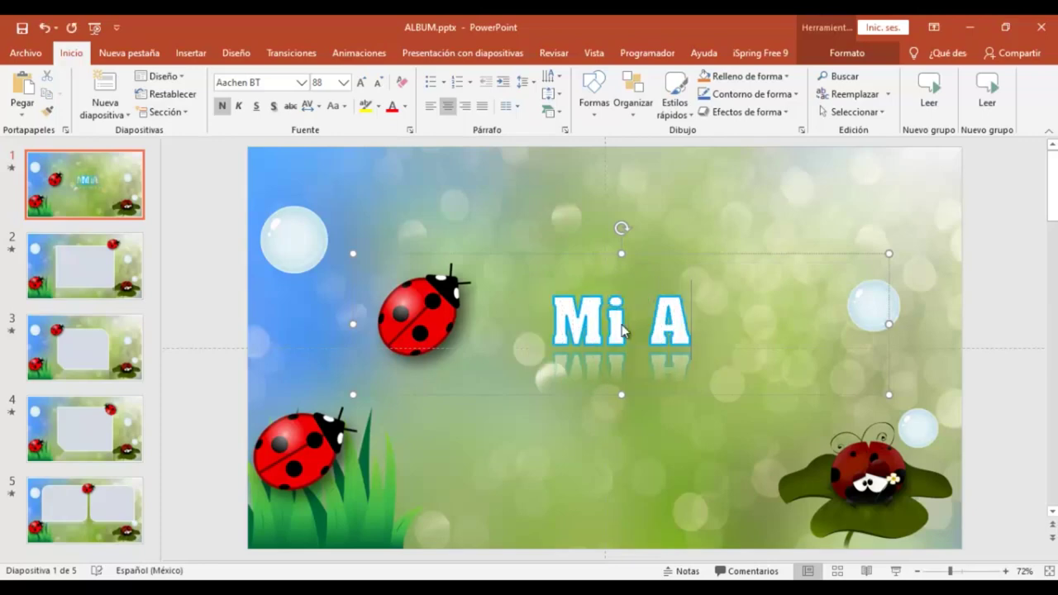
type("lbum")
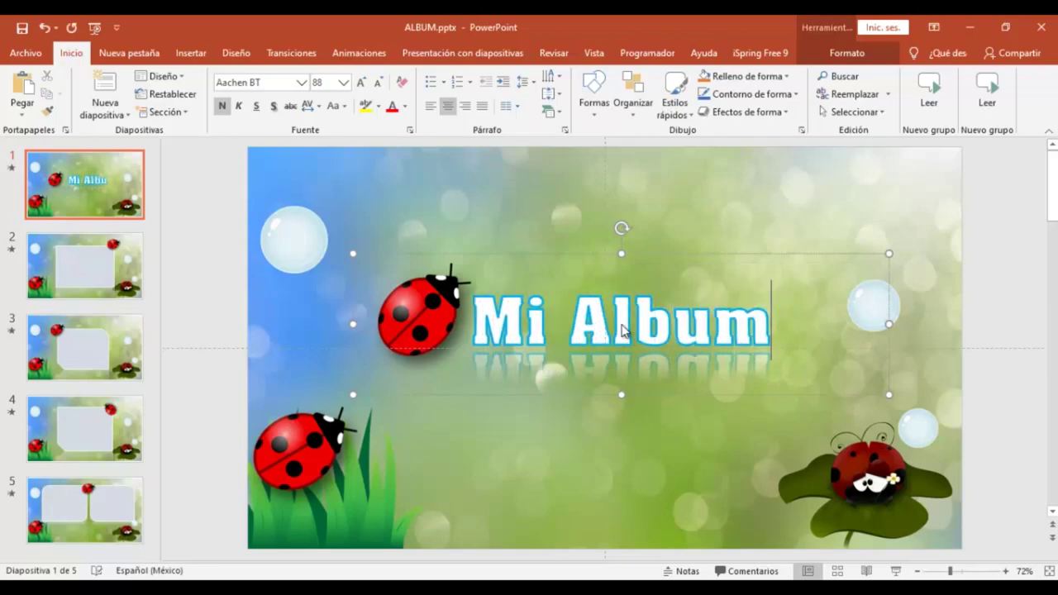
left_click(656, 411)
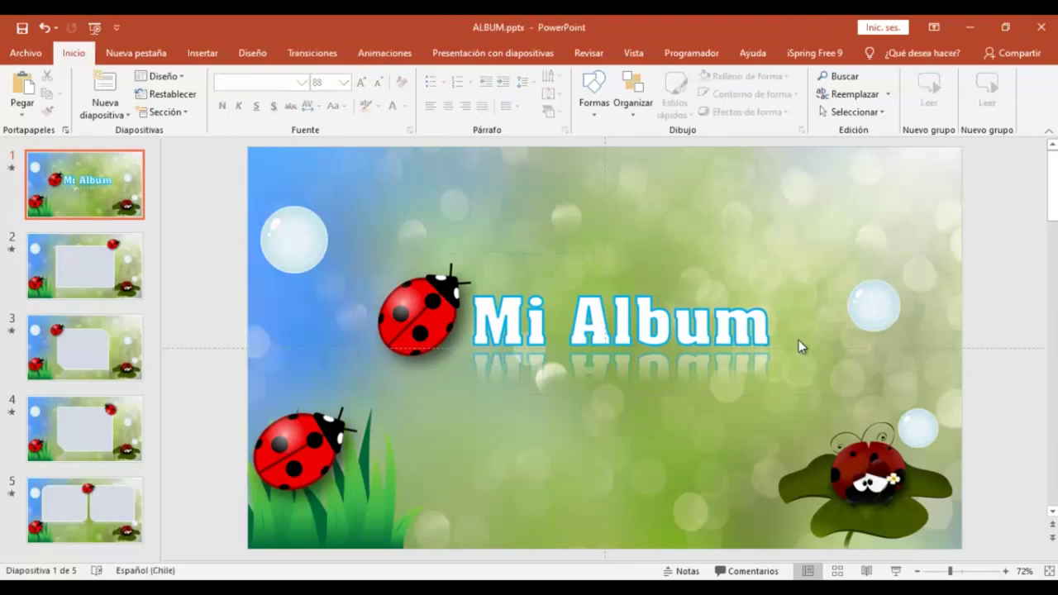
Correct the word "Album" in the cover title using the suggested spelling "Álbum"
left_click(757, 336)
right_click(748, 327)
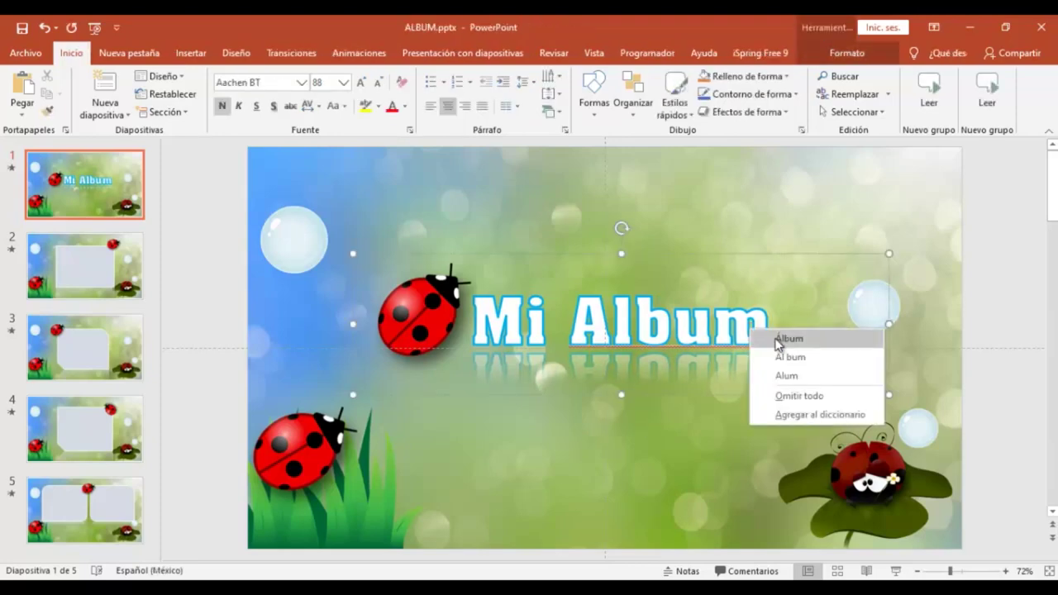
left_click(774, 338)
Insert the photo babe-2972221_1920.jpg from the otoño folder into the picture placeholder on slide 2
left_click(47, 279)
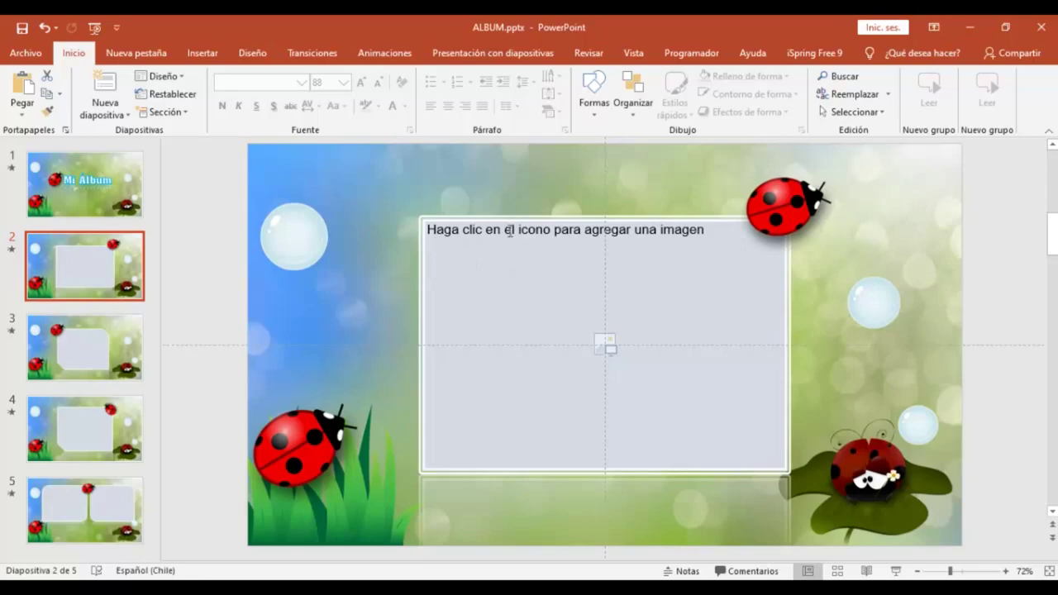
left_click(608, 348)
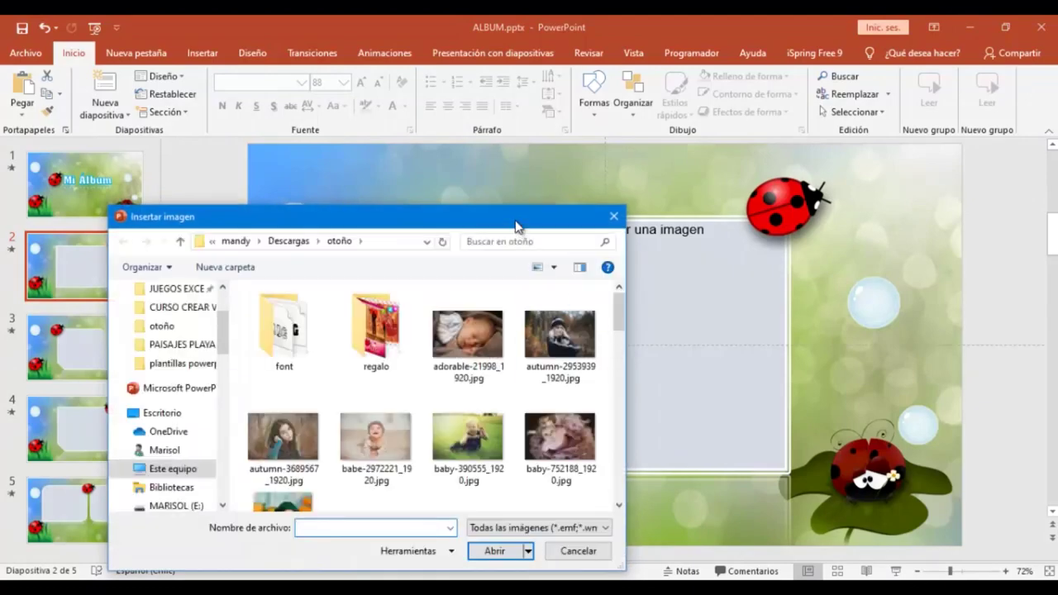
left_click_drag(515, 225, 613, 125)
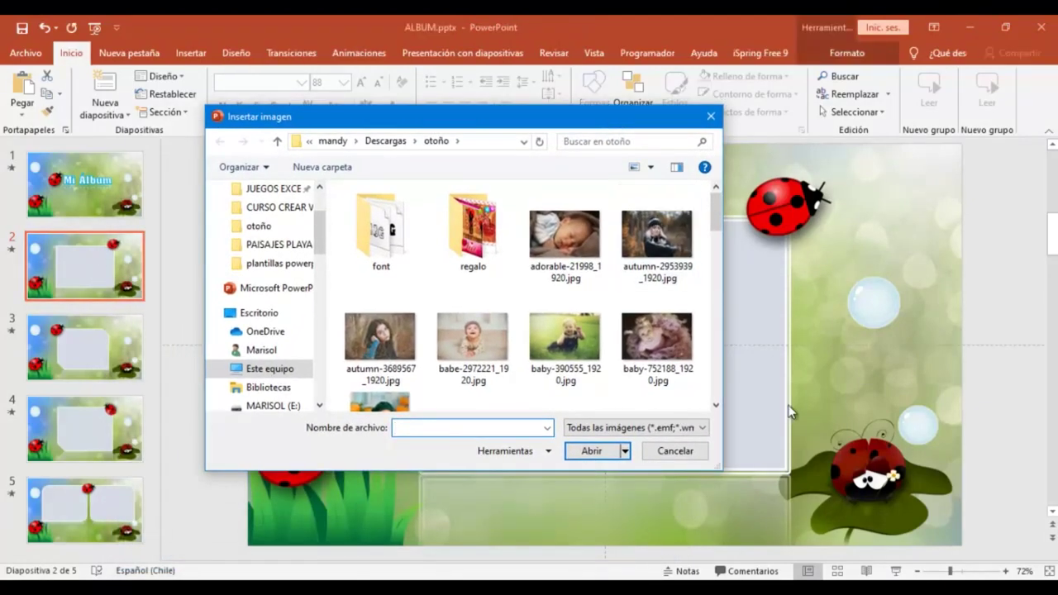
left_click(446, 381)
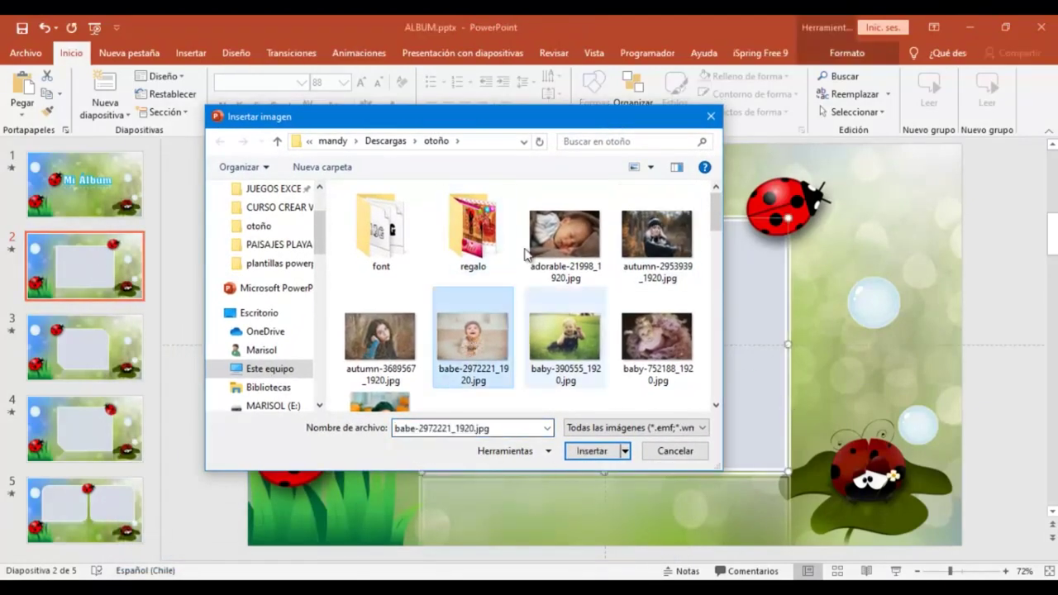
left_click(586, 452)
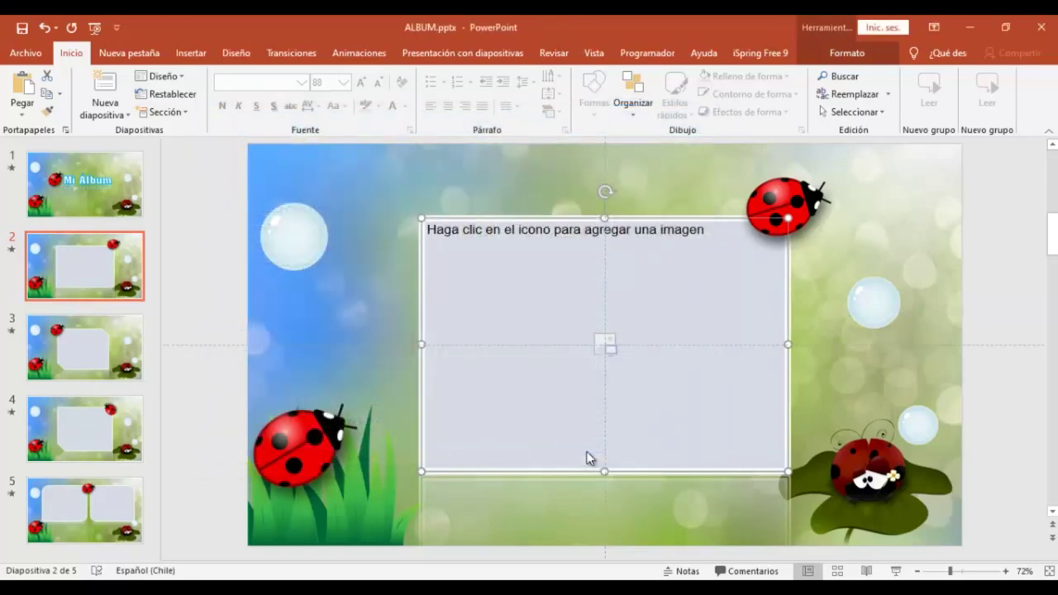
Insert the photo baby-390555_1920.jpg into the picture placeholder on slide 3
left_click(81, 362)
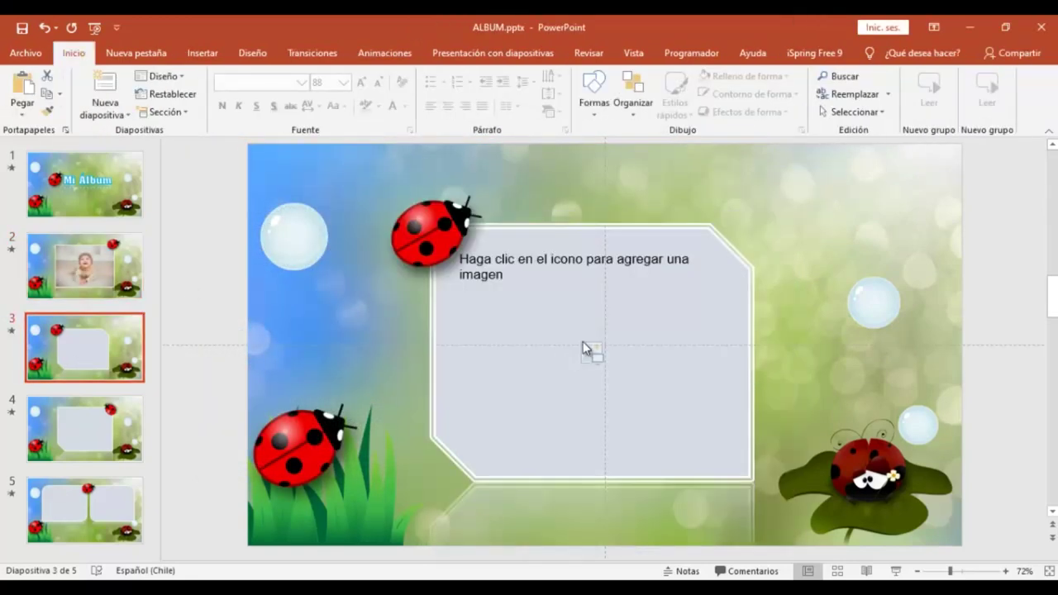
left_click(588, 351)
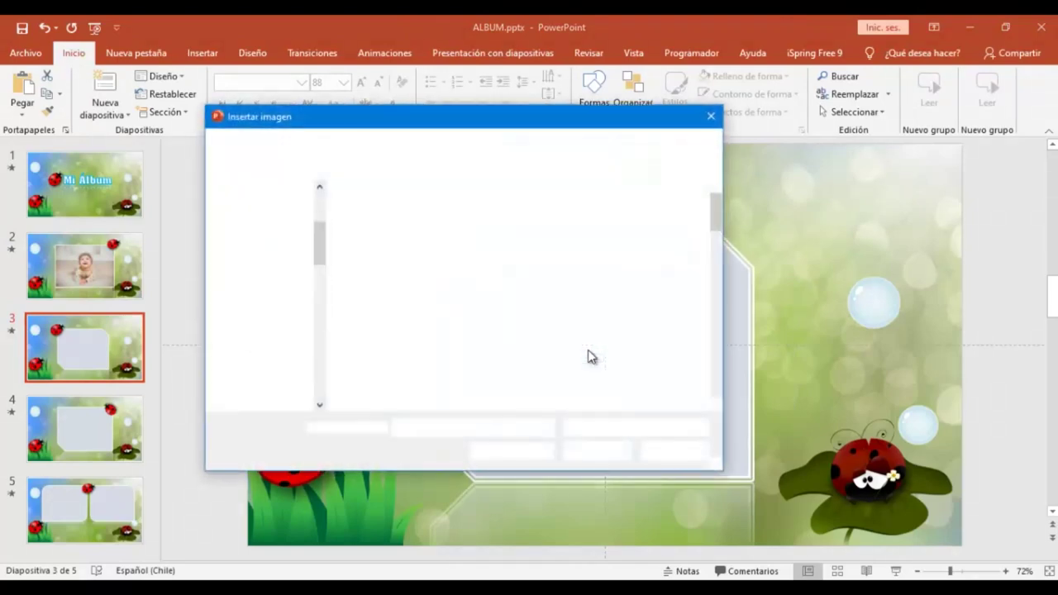
left_click(573, 342)
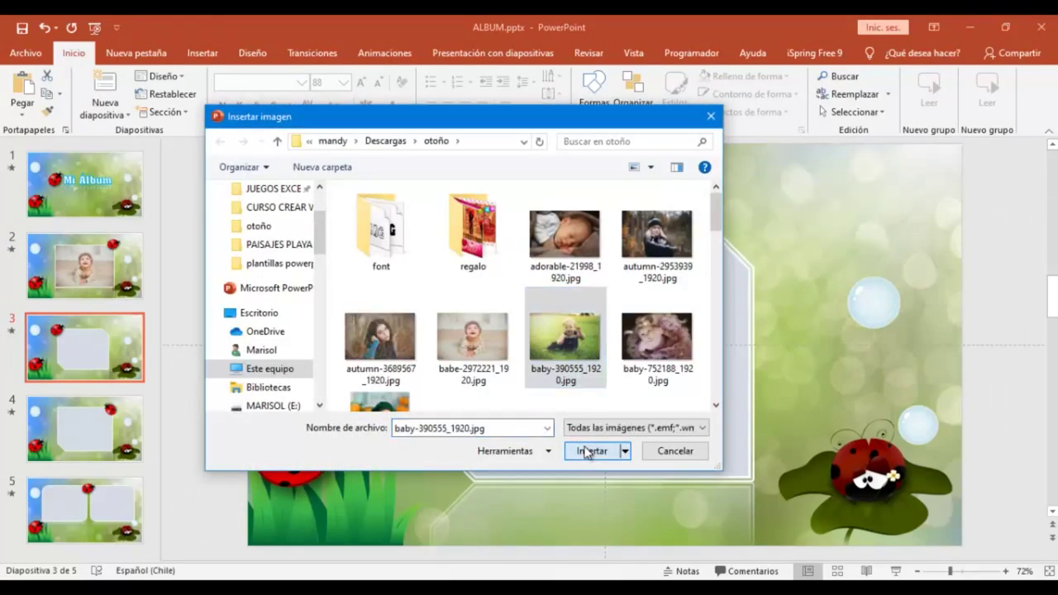
left_click(587, 451)
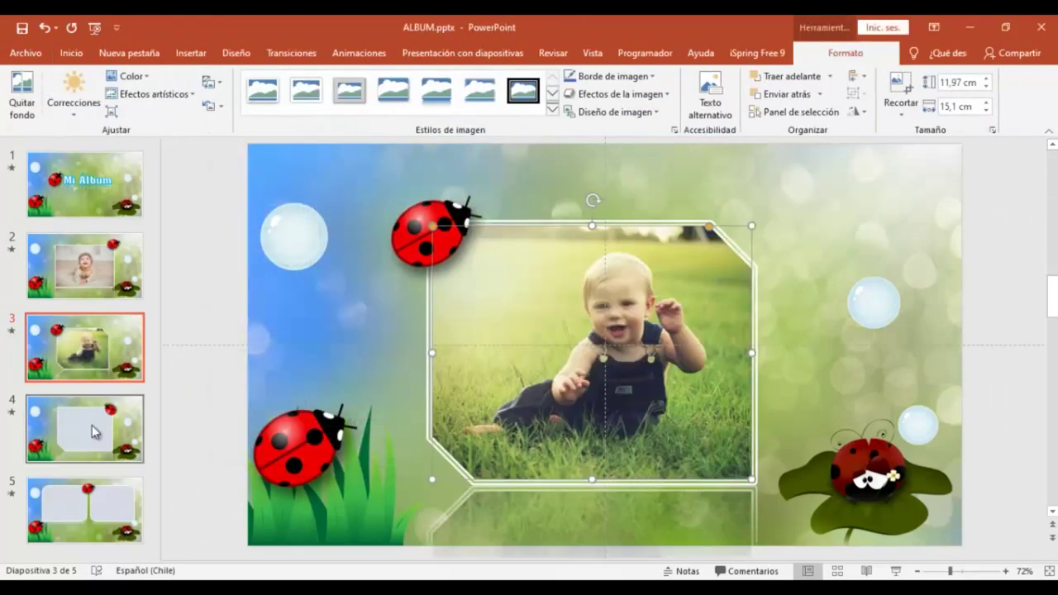
Insert the photo baby-752188_1920.jpg into the picture placeholder on slide 4
left_click(94, 430)
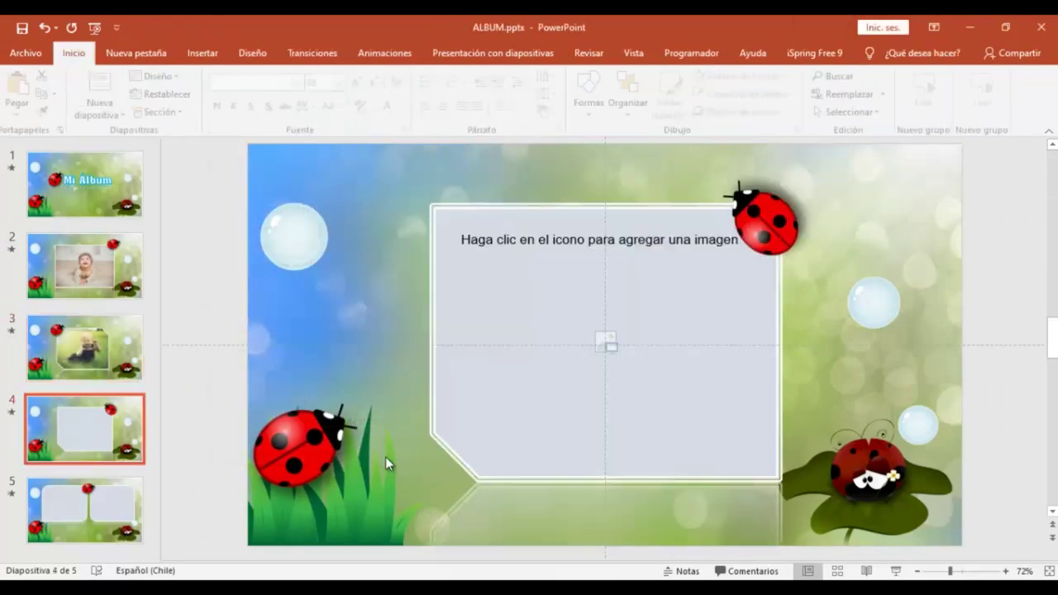
left_click(602, 343)
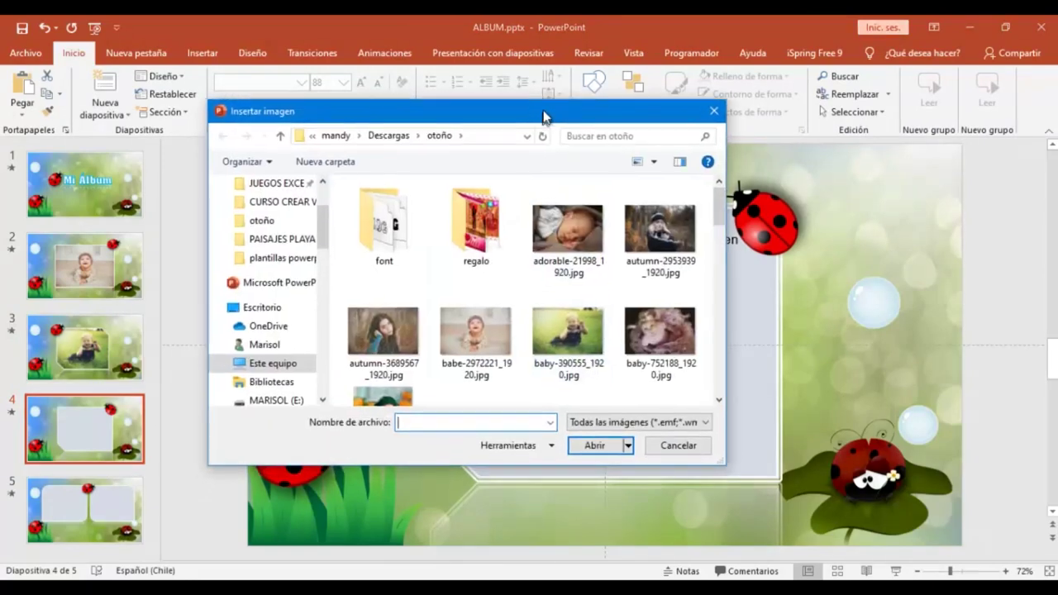
left_click_drag(544, 116, 510, 113)
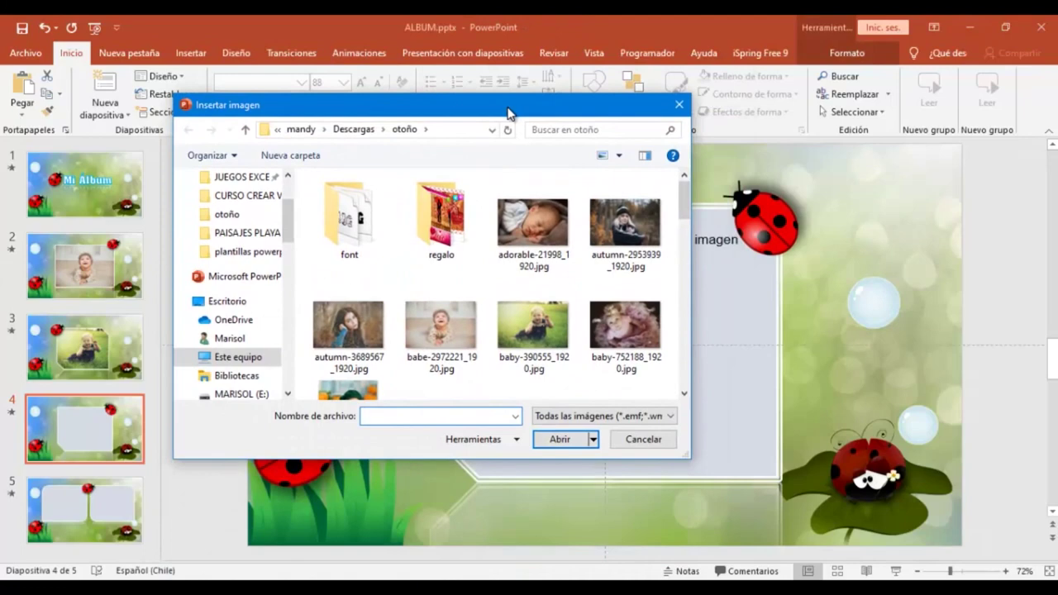
left_click(626, 339)
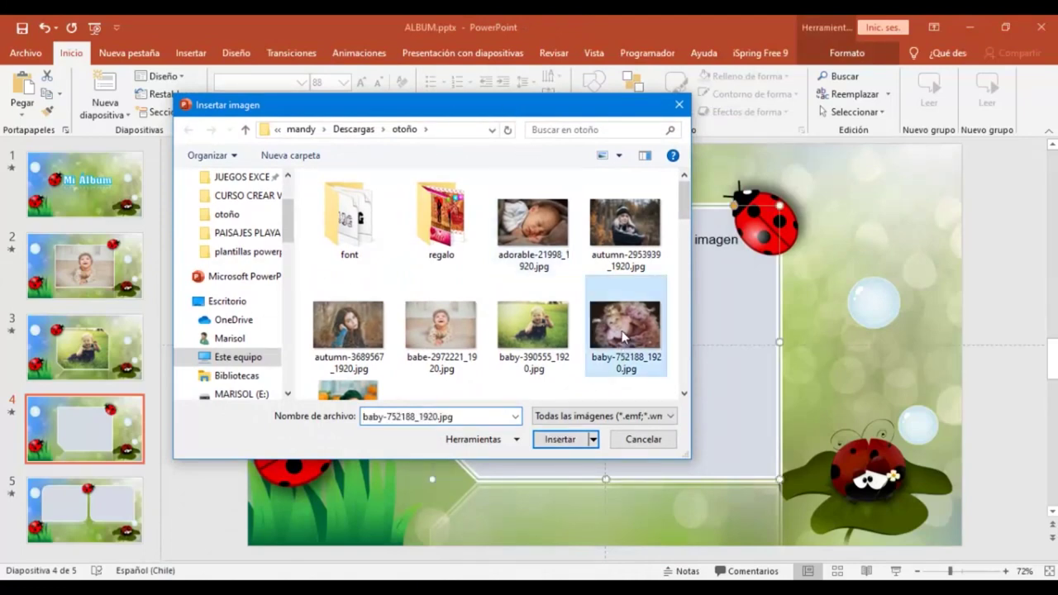
left_click(554, 440)
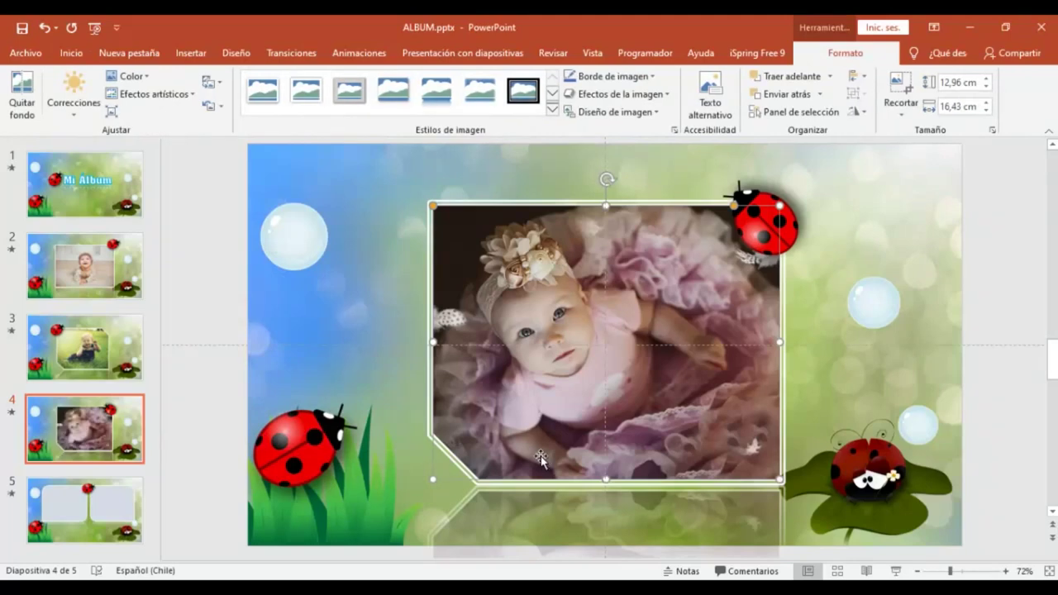
Fill the left picture placeholder on slide 5 with the photo baby-865229_1920.jpg
left_click(85, 501)
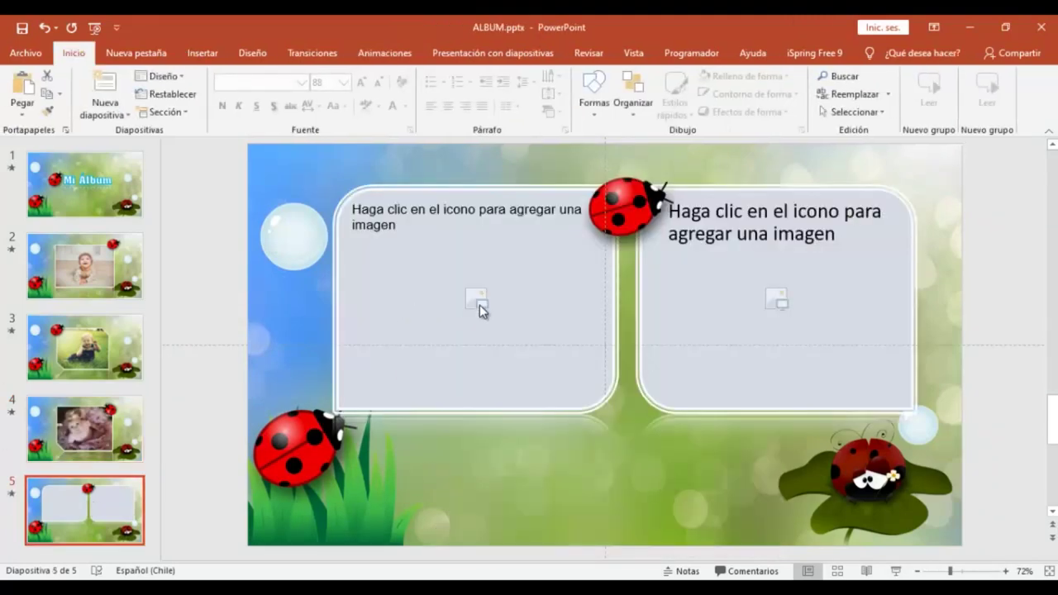
left_click(479, 300)
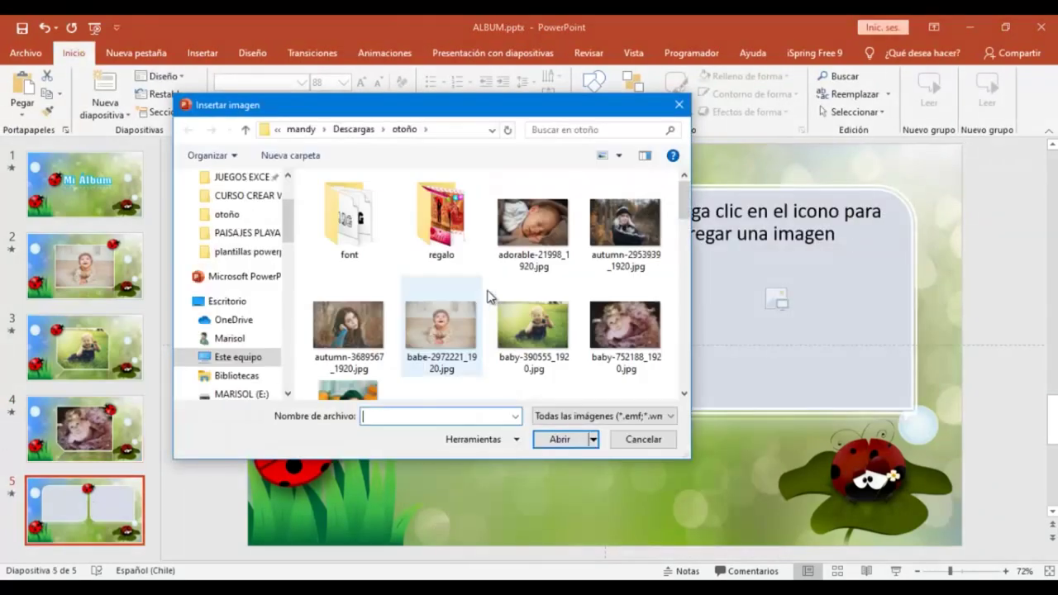
left_click(454, 354)
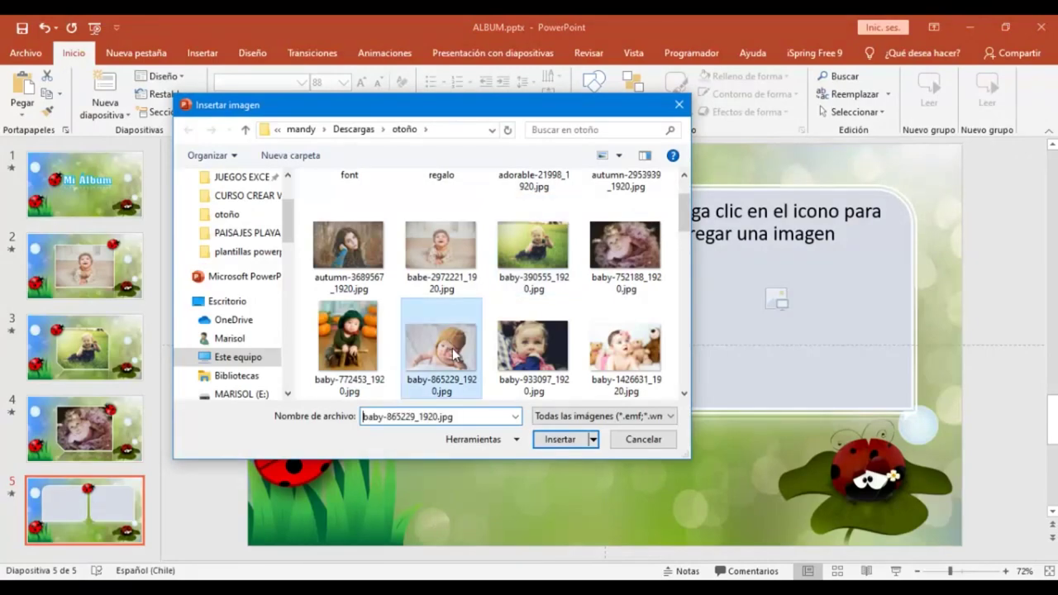
left_click(554, 439)
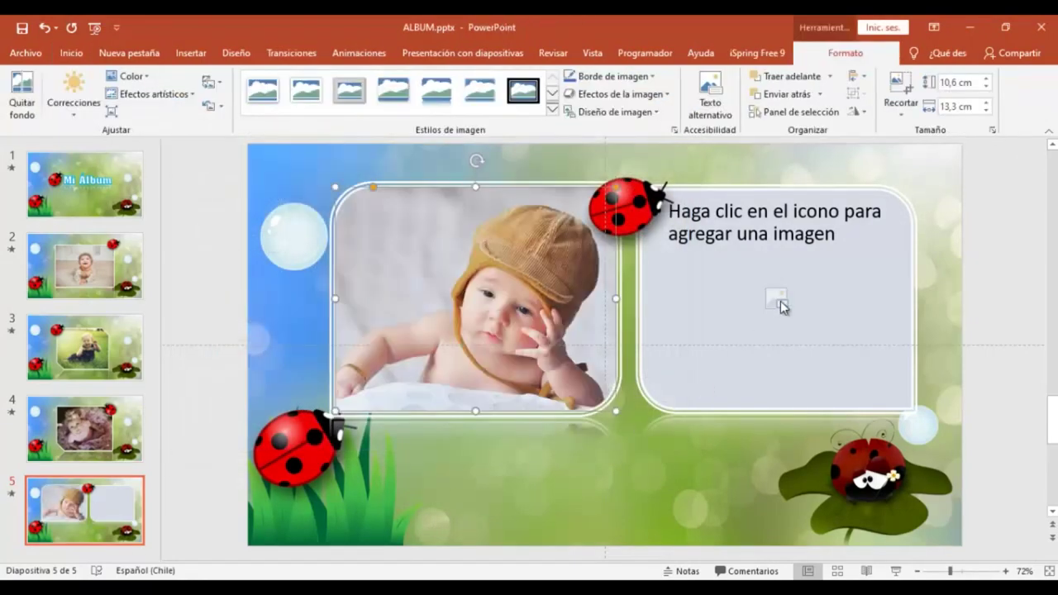
Fill the right picture placeholder on slide 5 with the photo baby-1426631_1920.jpg
left_click(777, 300)
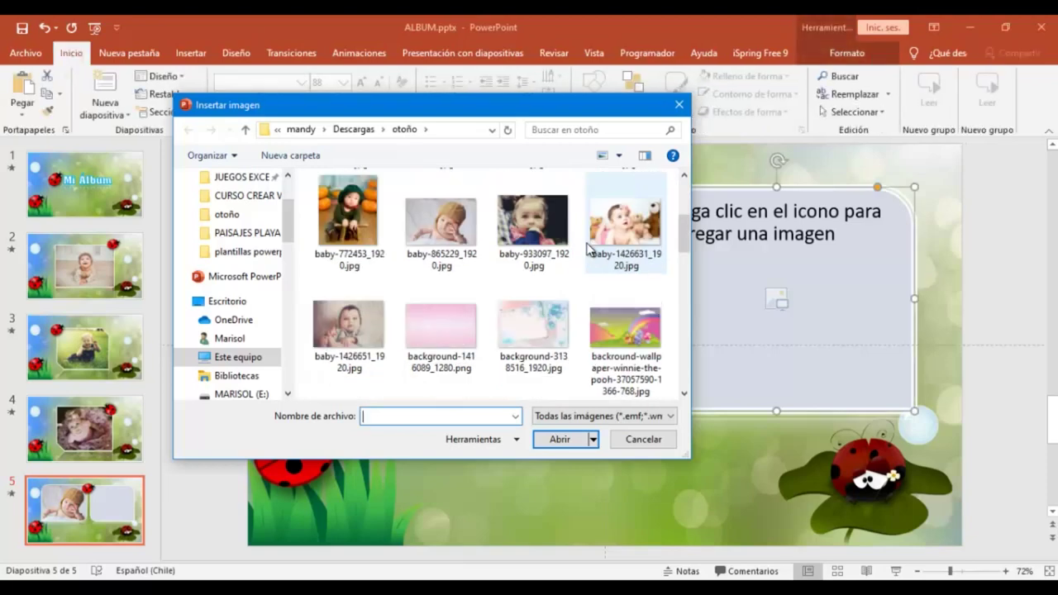
left_click(623, 233)
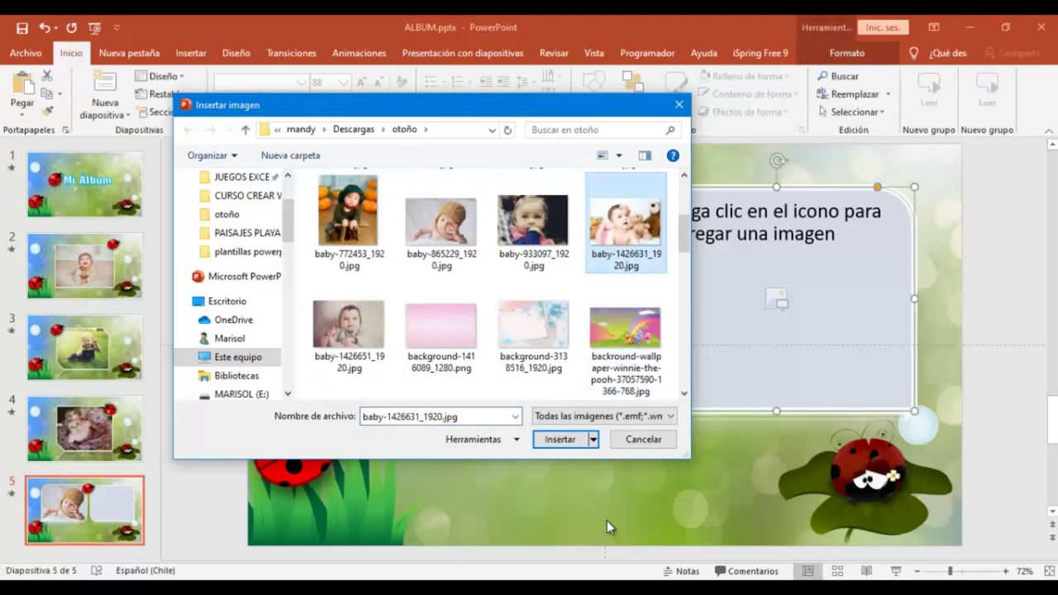
left_click(560, 440)
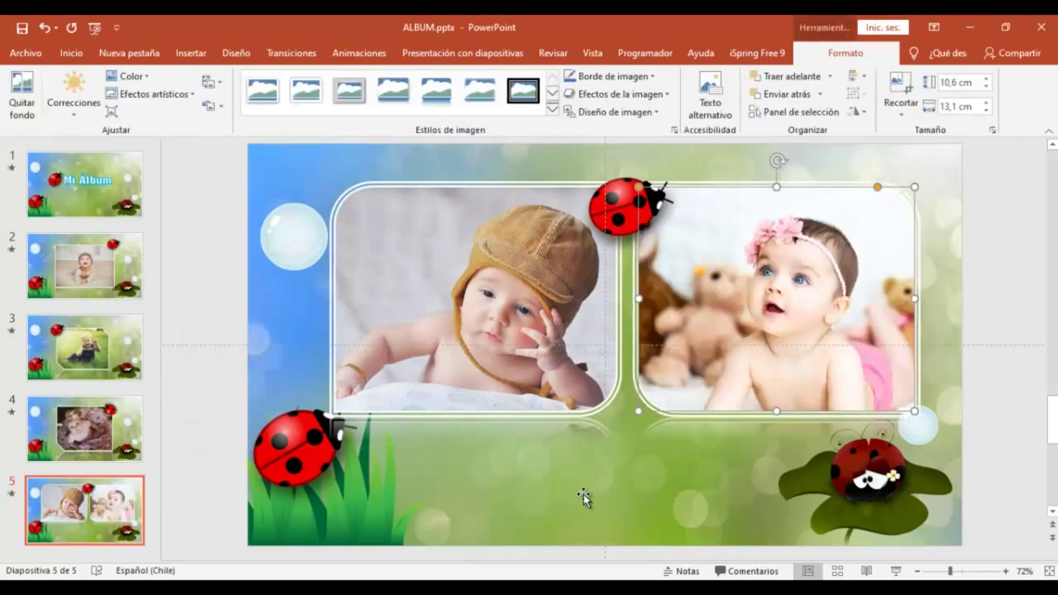
Review the album's cover and photo slides to check how the inserted pictures fit their frames
left_click(63, 262)
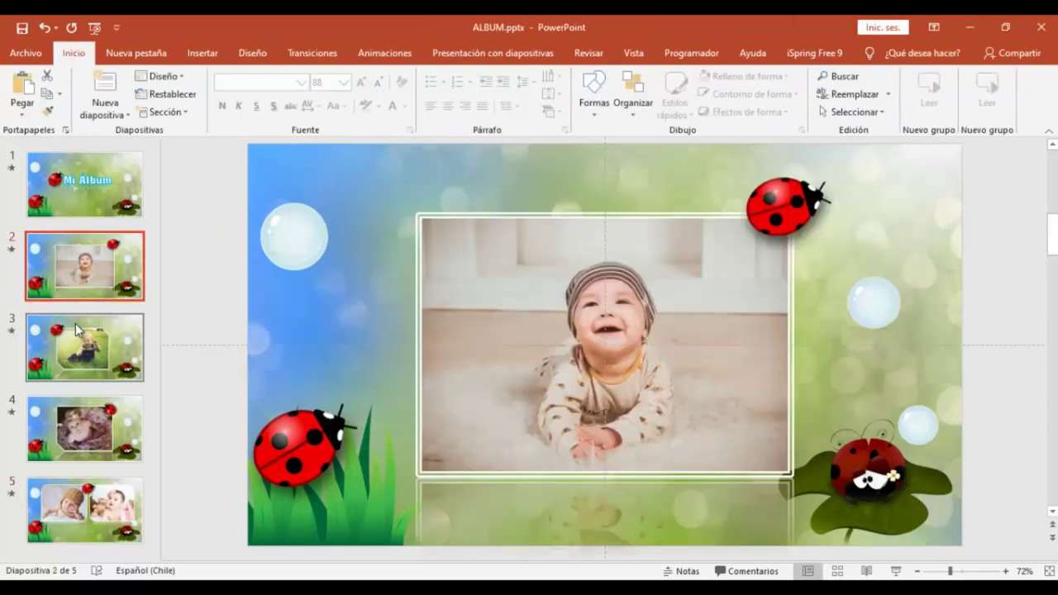
left_click(78, 330)
left_click(112, 431)
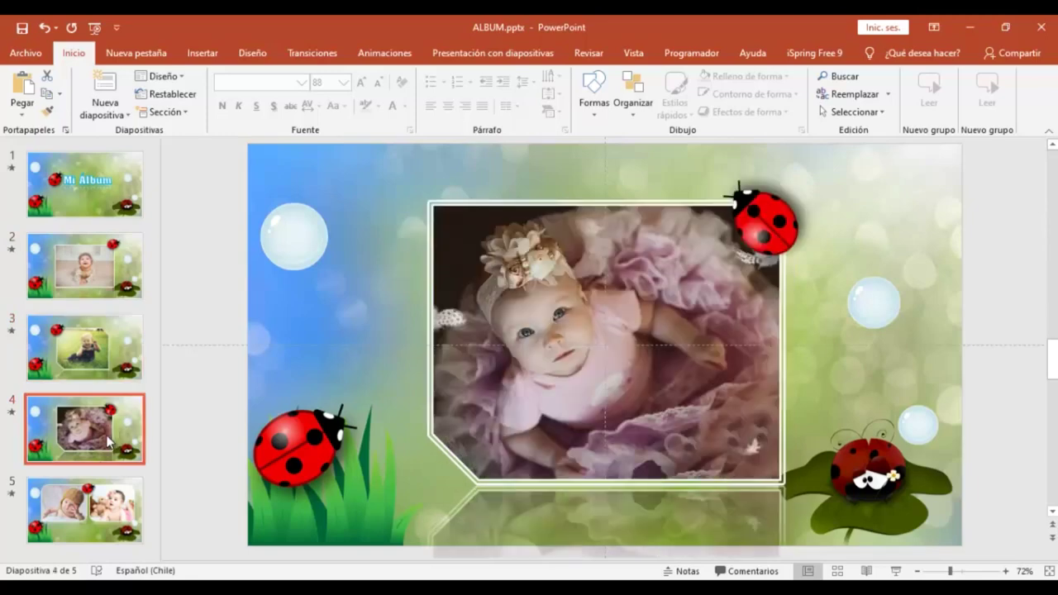
left_click(73, 519)
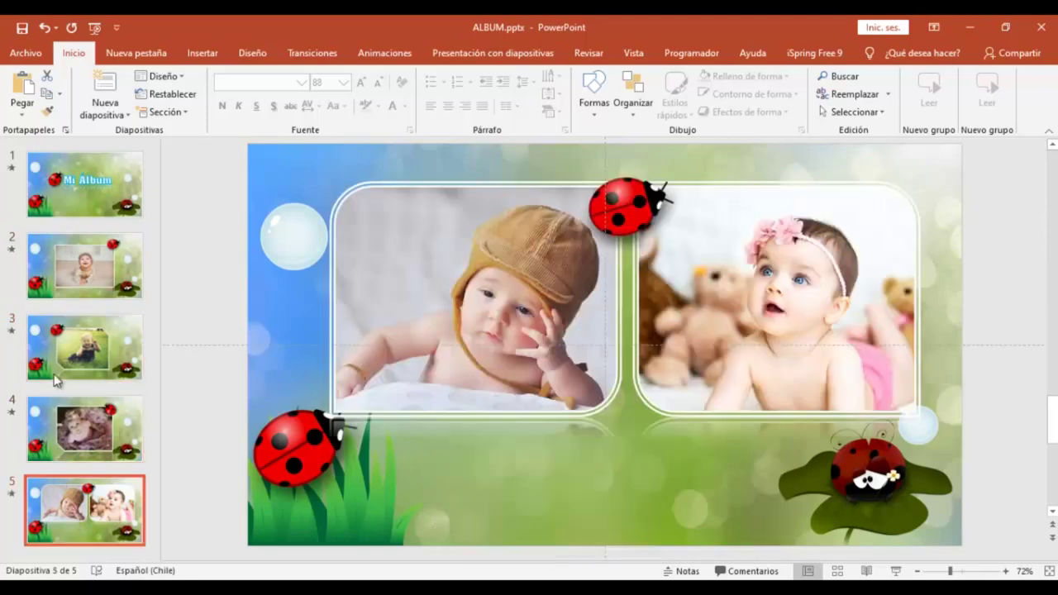
left_click(78, 195)
left_click(72, 247)
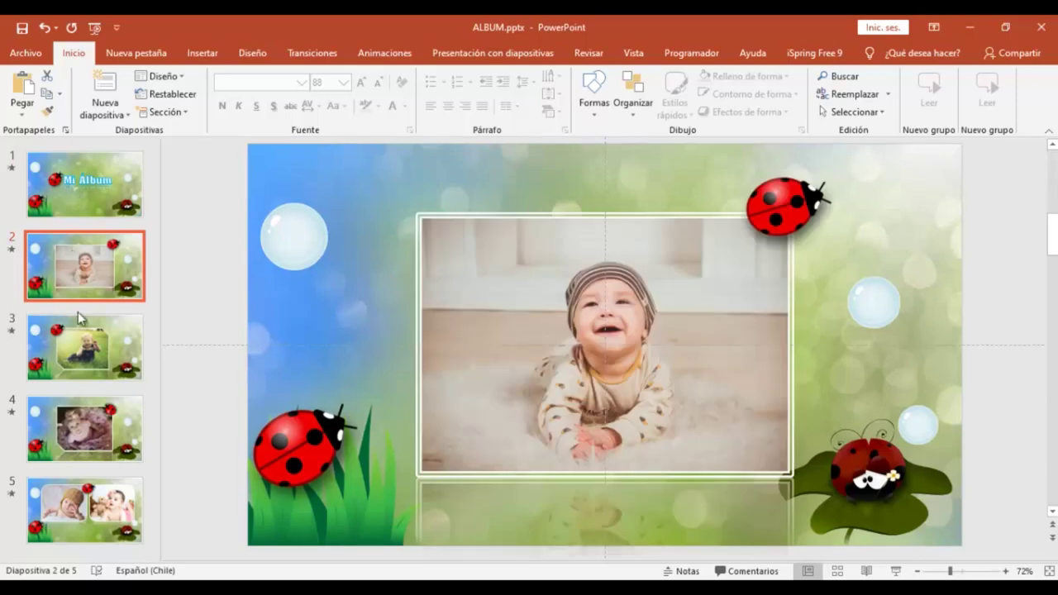
left_click(63, 512)
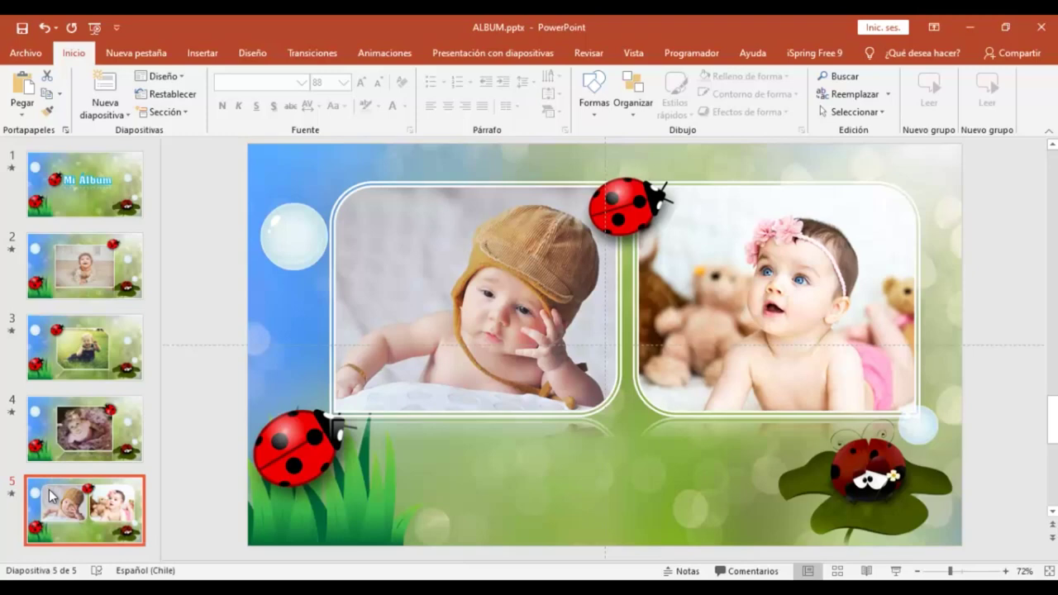
Try duplicating slide 5 to get another photo slide for the album
right_click(49, 494)
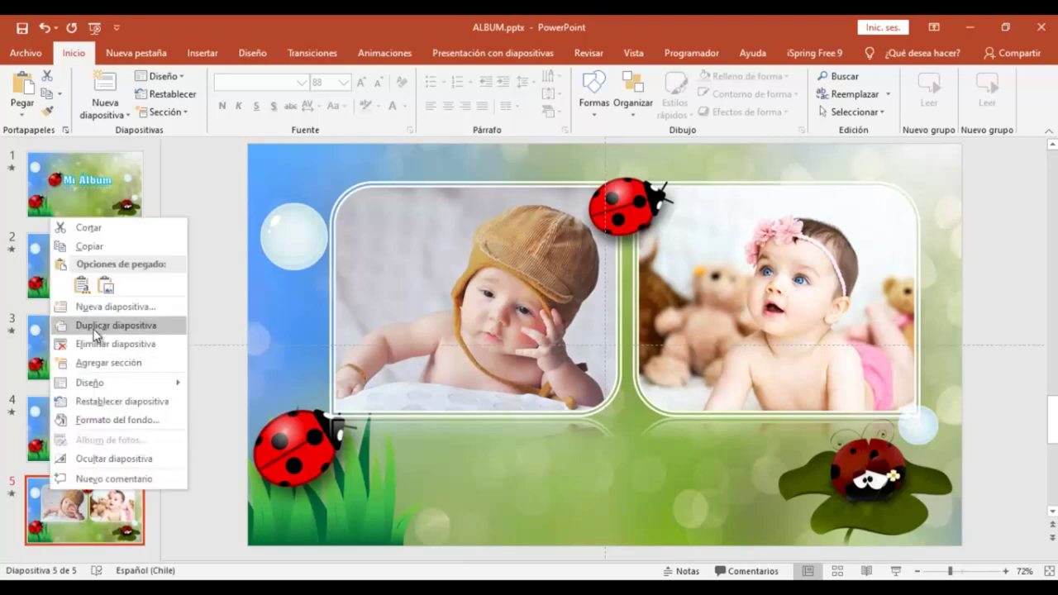
left_click(116, 324)
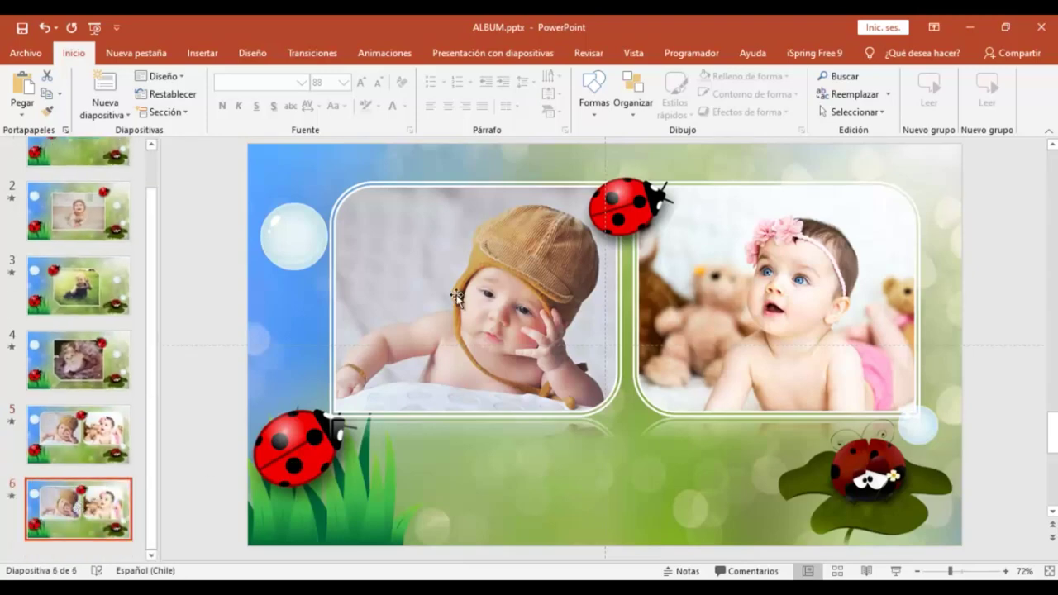
left_click(456, 297)
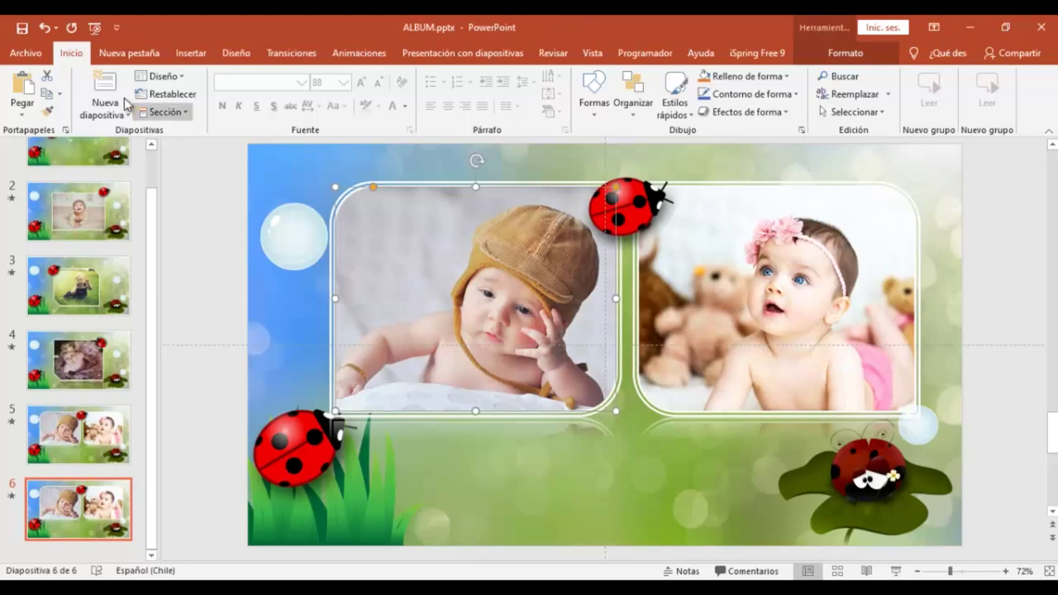
left_click(43, 29)
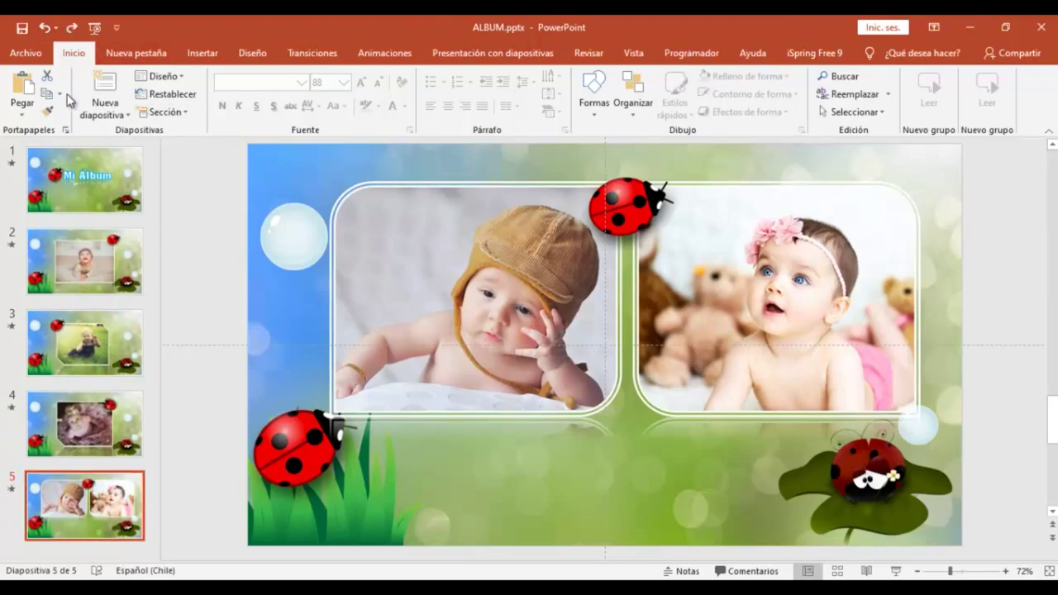
Add a new slide after slide 5 using the layout with one picture placeholder rounded at two opposite corners
left_click(206, 57)
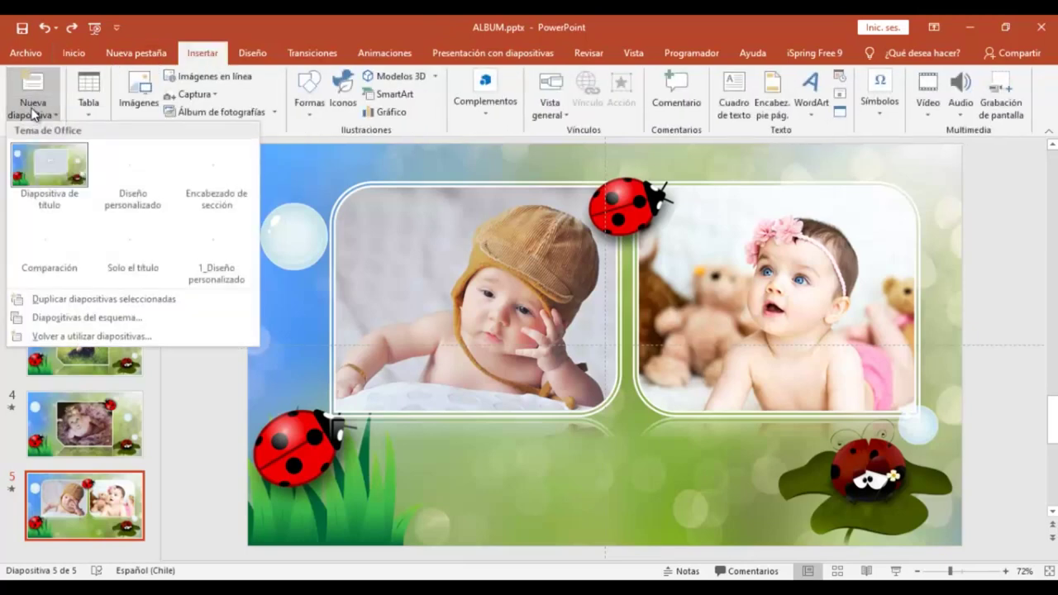
left_click(42, 244)
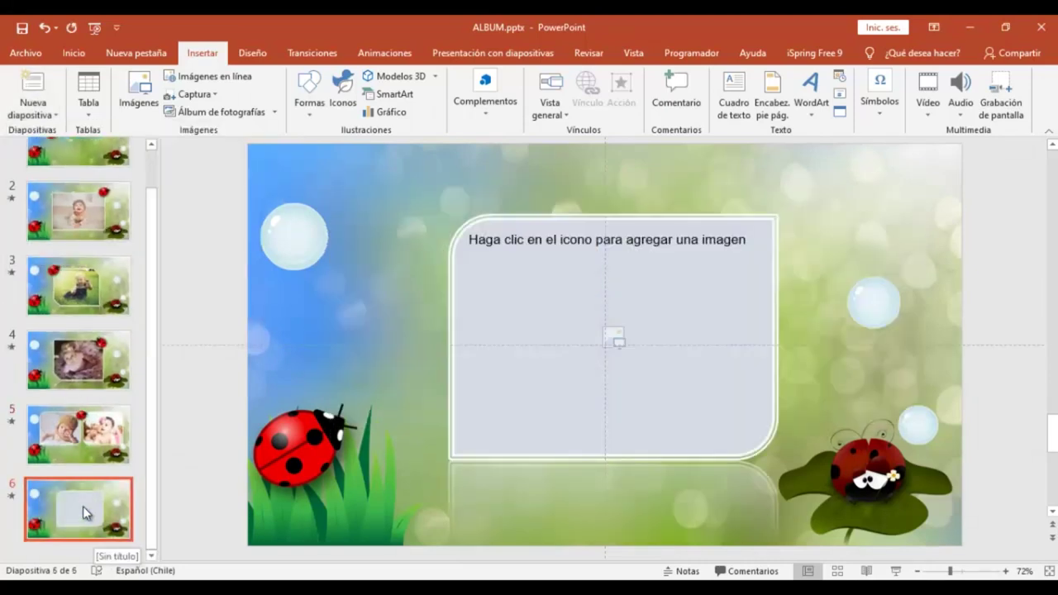
Check which transition slide 5 uses and apply the same Órbita transition to slide 6
left_click(55, 430)
left_click(308, 55)
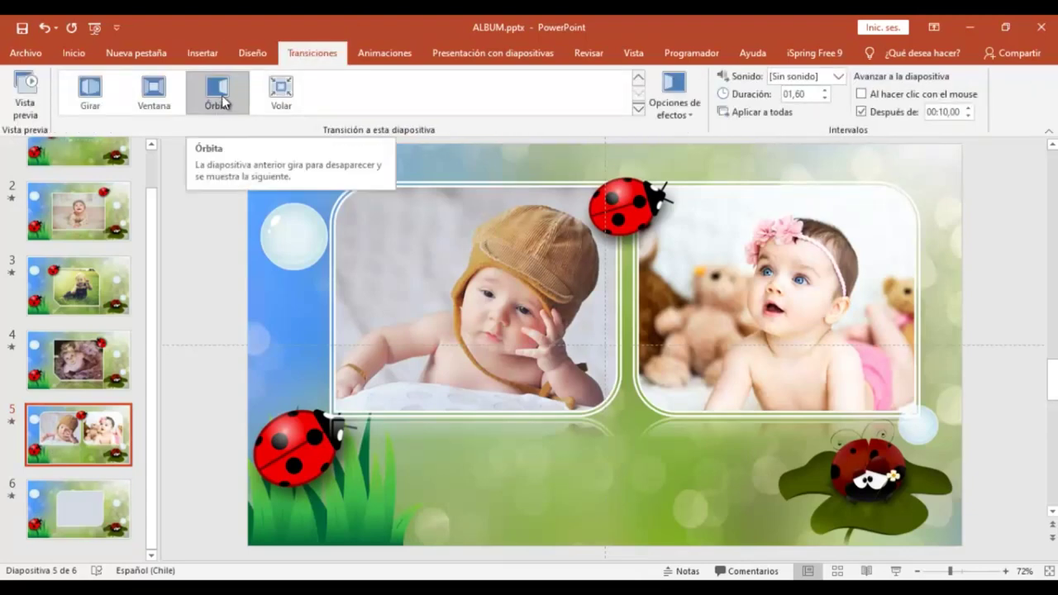
left_click(86, 508)
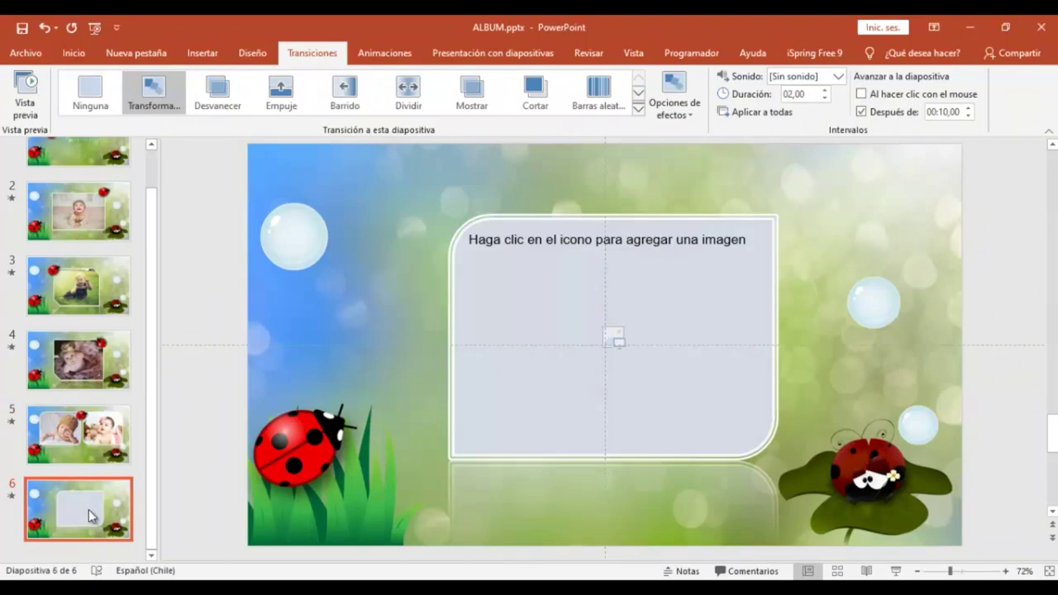
left_click(638, 110)
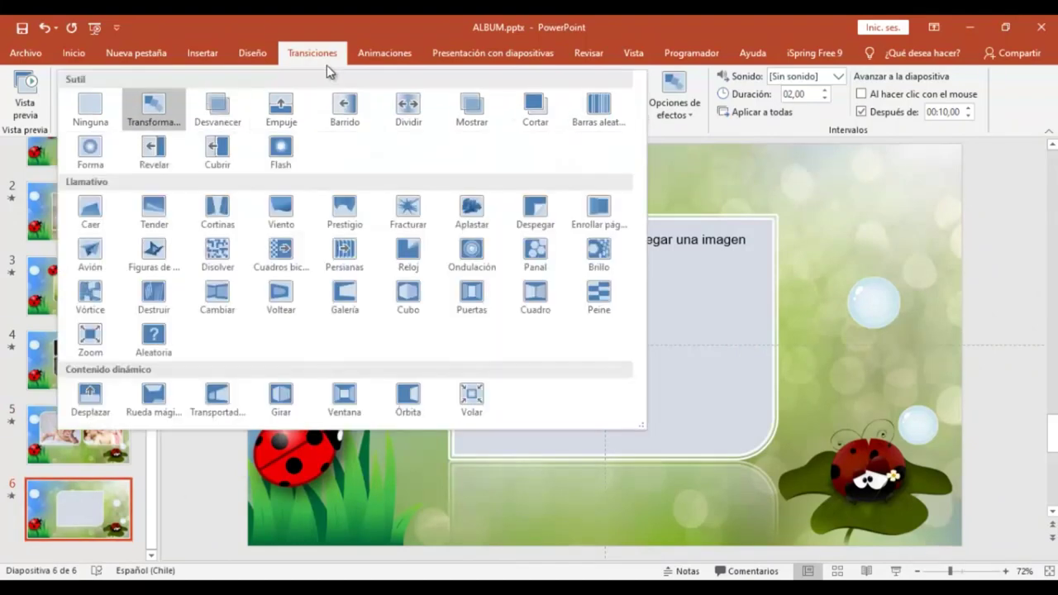
left_click(403, 399)
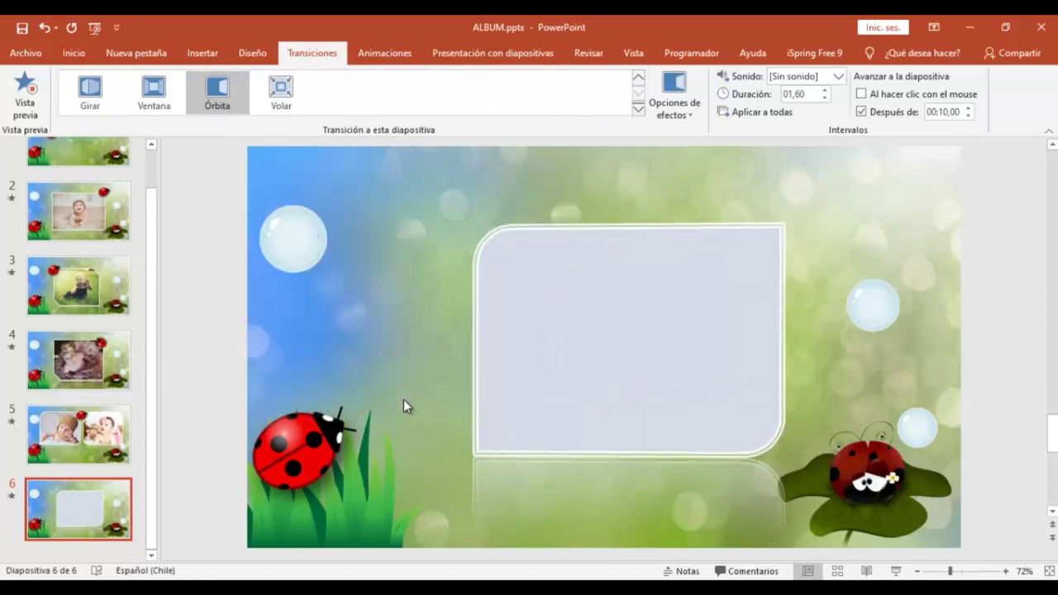
Set the direction of slide 6's Órbita transition to Desde la izquierda, matching slide 5
left_click(54, 440)
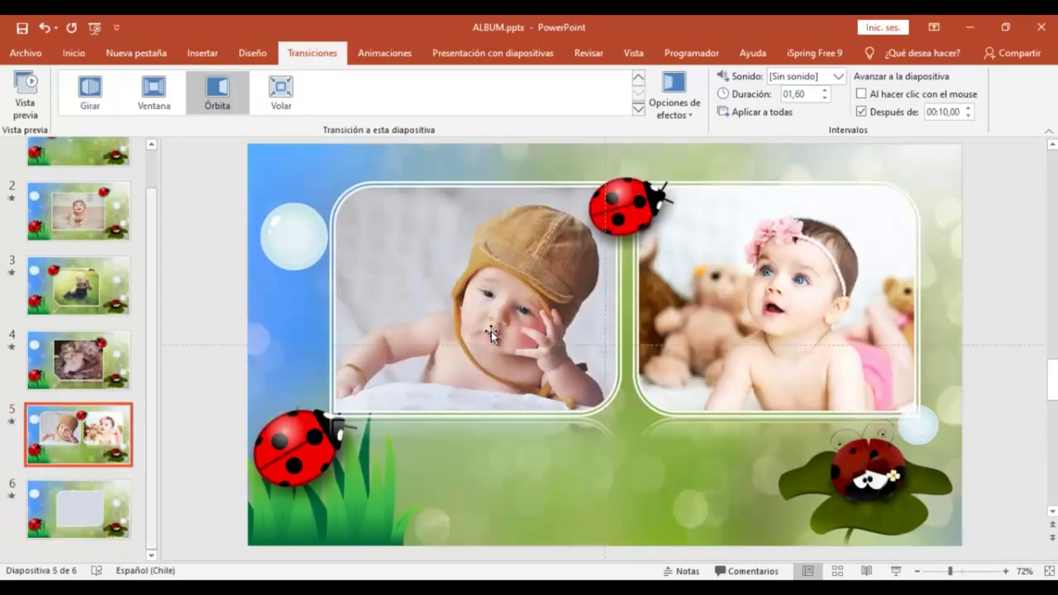
left_click(676, 118)
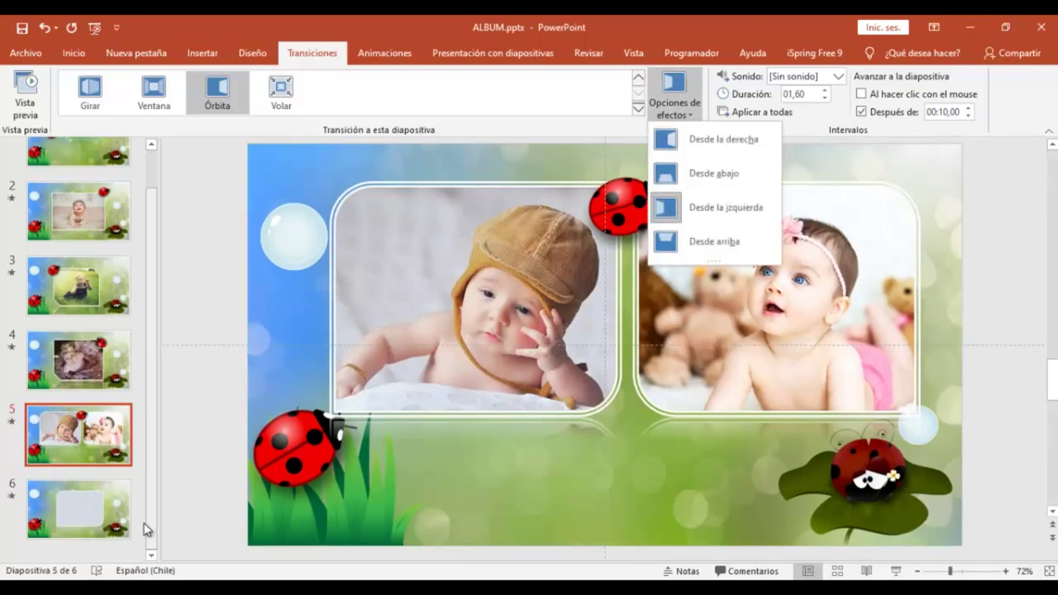
left_click(113, 512)
left_click(113, 512)
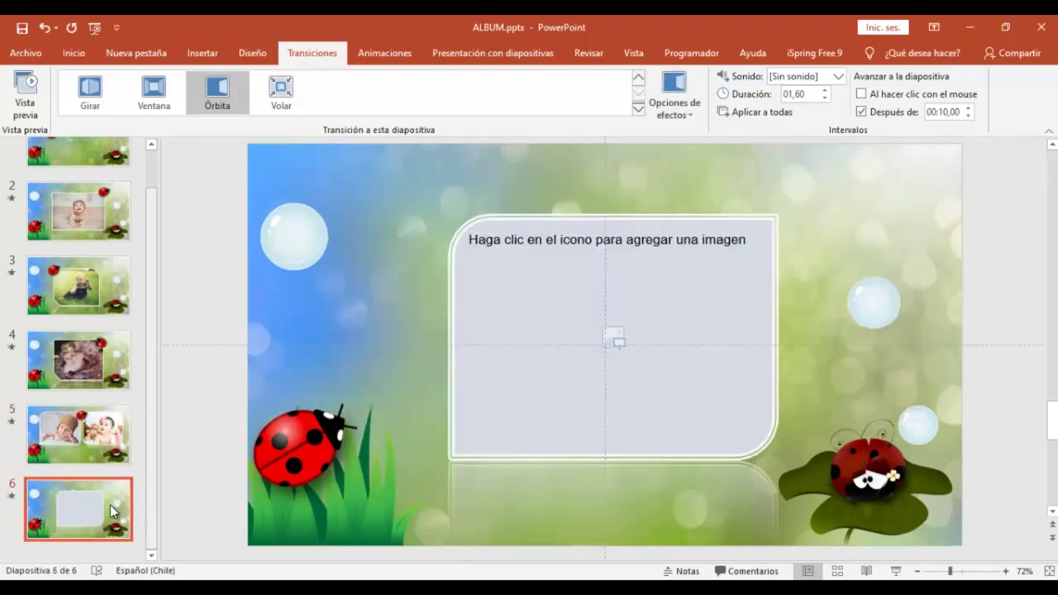
left_click(673, 108)
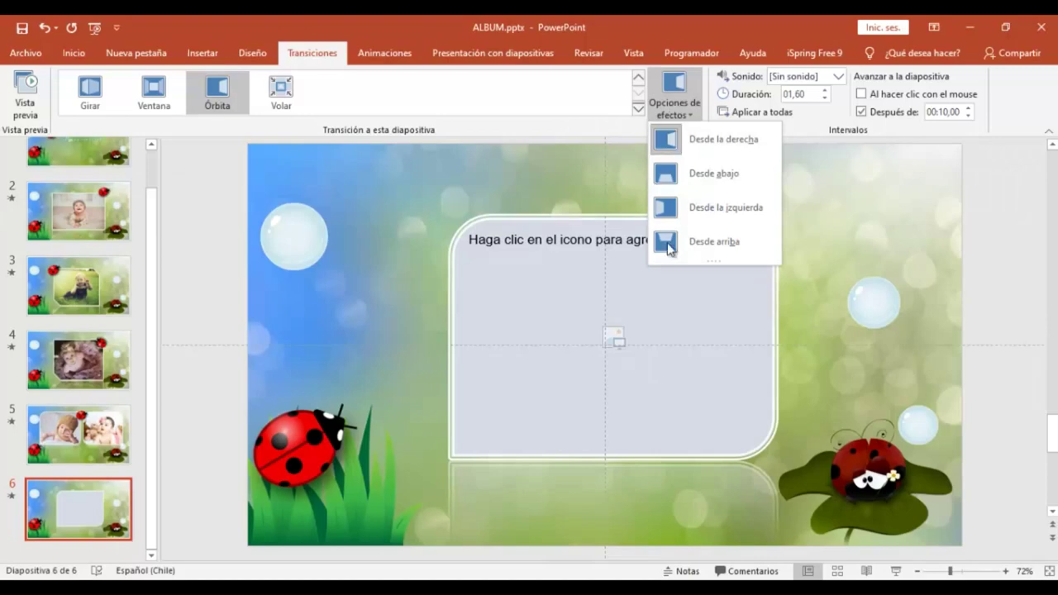
left_click(694, 208)
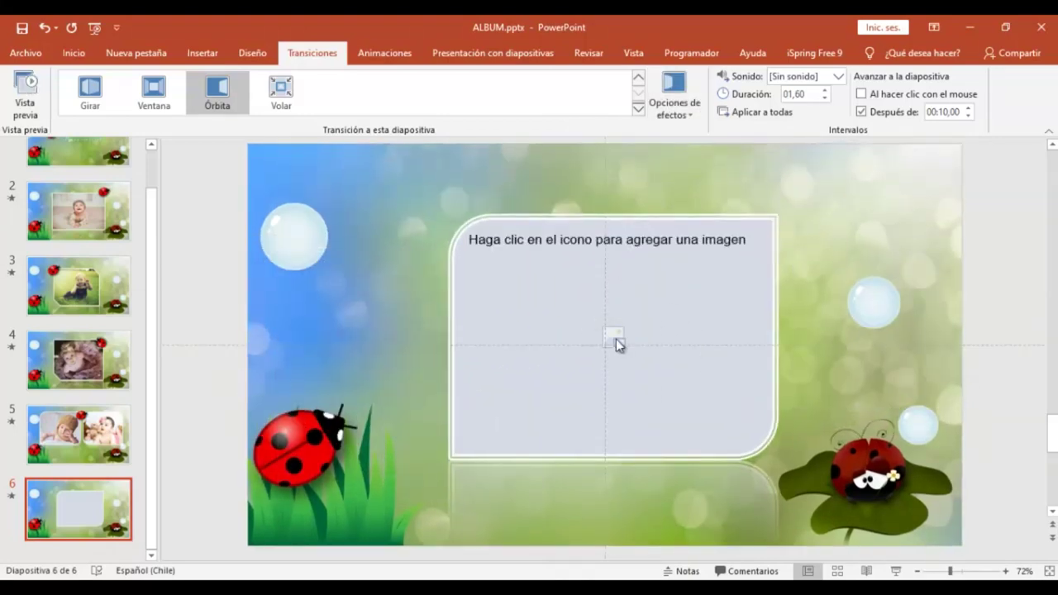
Insert the photo baby-390555_1920.jpg into the picture placeholder on slide 6
left_click(615, 339)
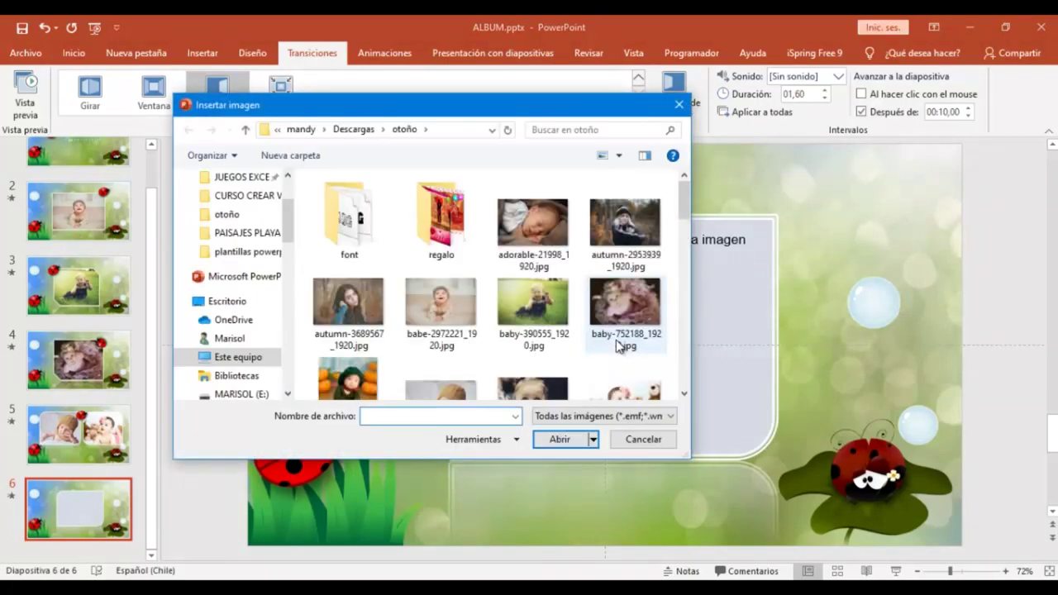
left_click(539, 302)
left_click(561, 438)
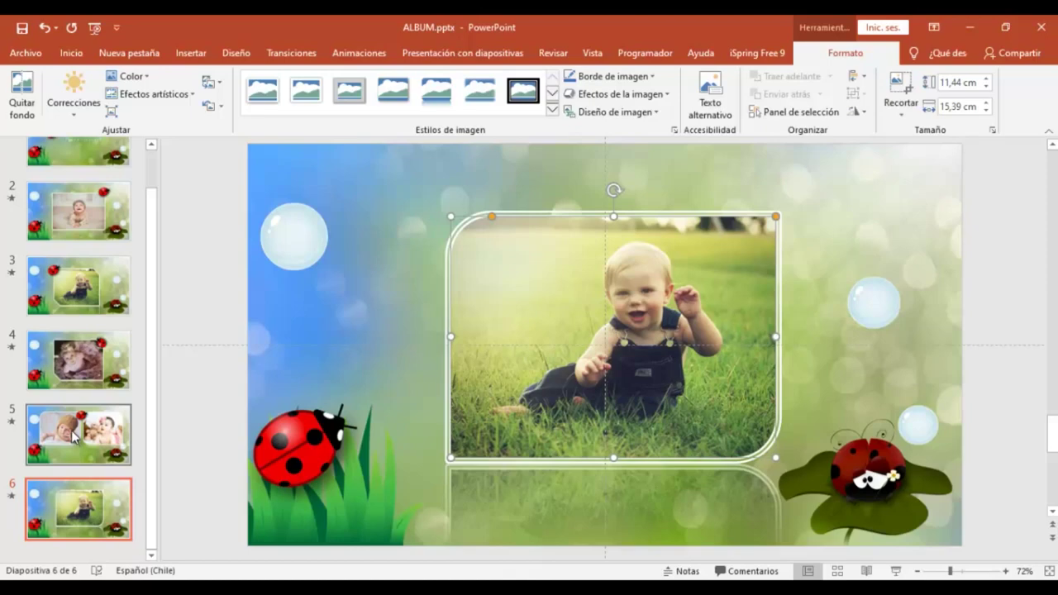
Copy the ladybug between slide 5's photos onto slide 6 and place it, slightly rotated, on the photo frame's upper-left corner
left_click(73, 436)
left_click(611, 199)
right_click(612, 197)
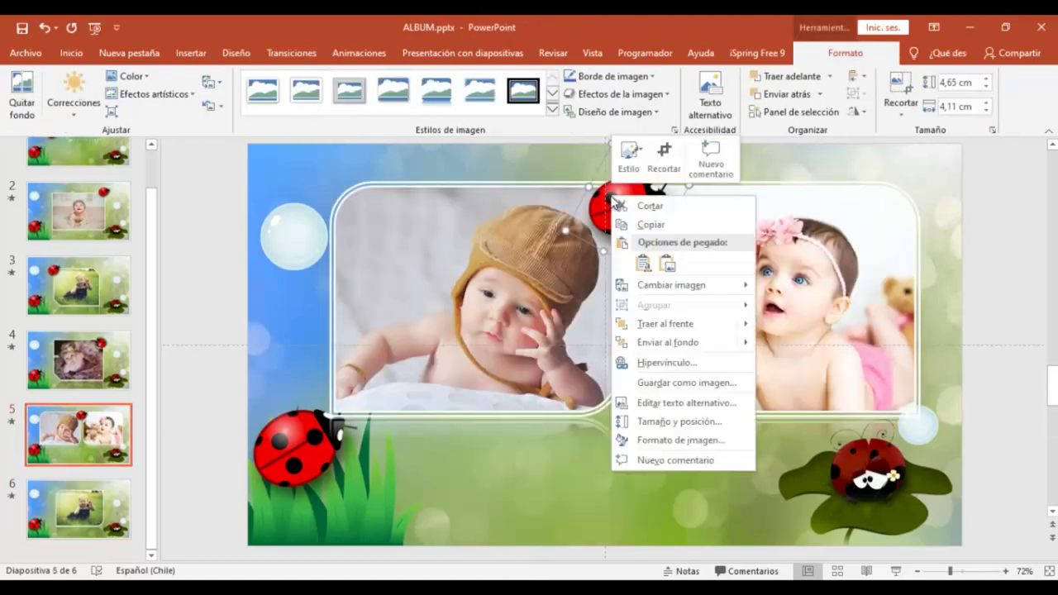
left_click(651, 223)
left_click(78, 508)
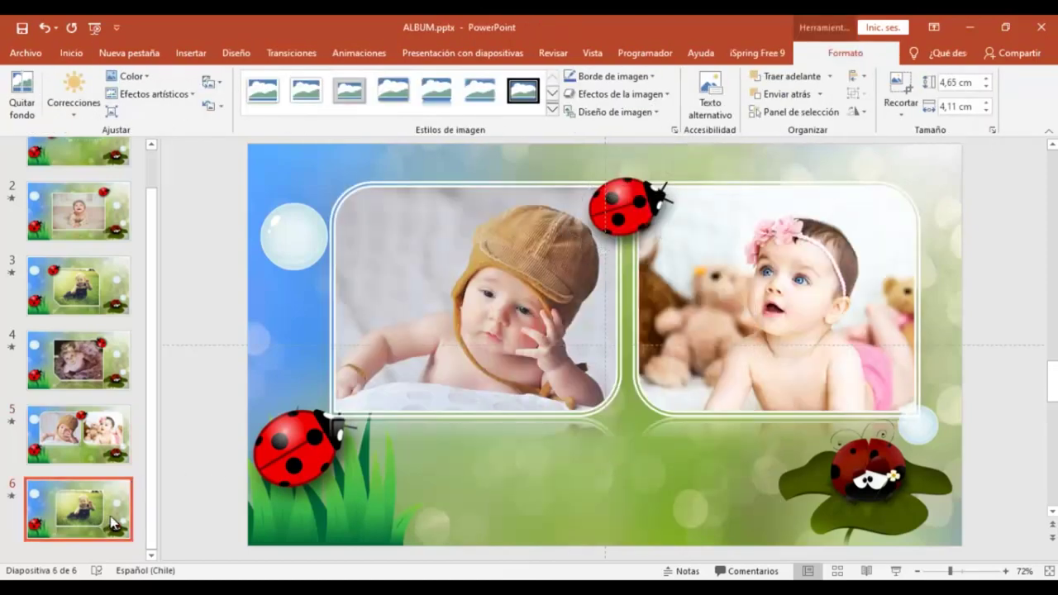
right_click(408, 191)
left_click(434, 221)
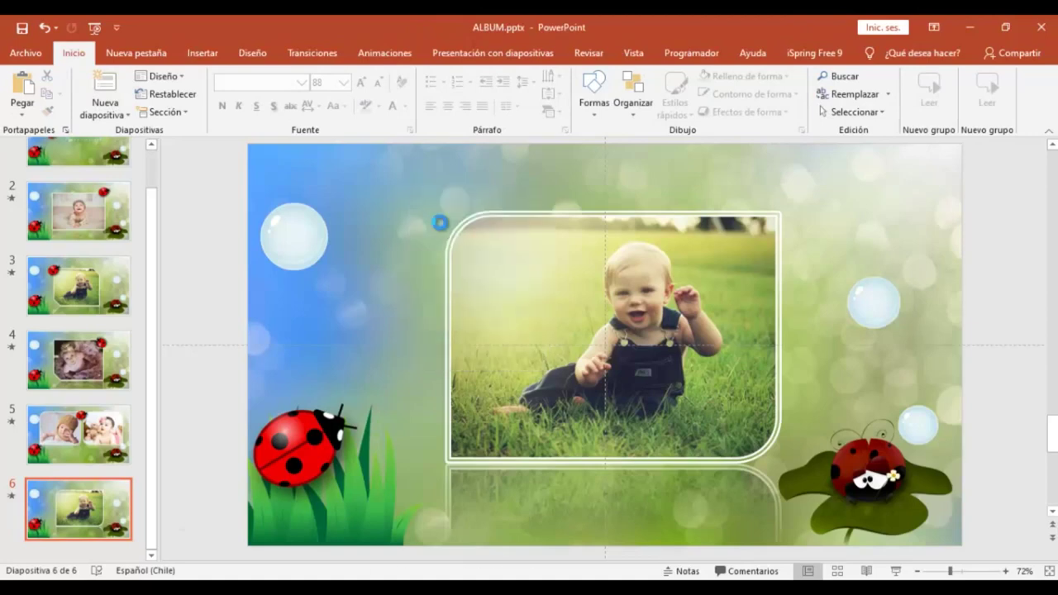
left_click_drag(616, 237, 458, 259)
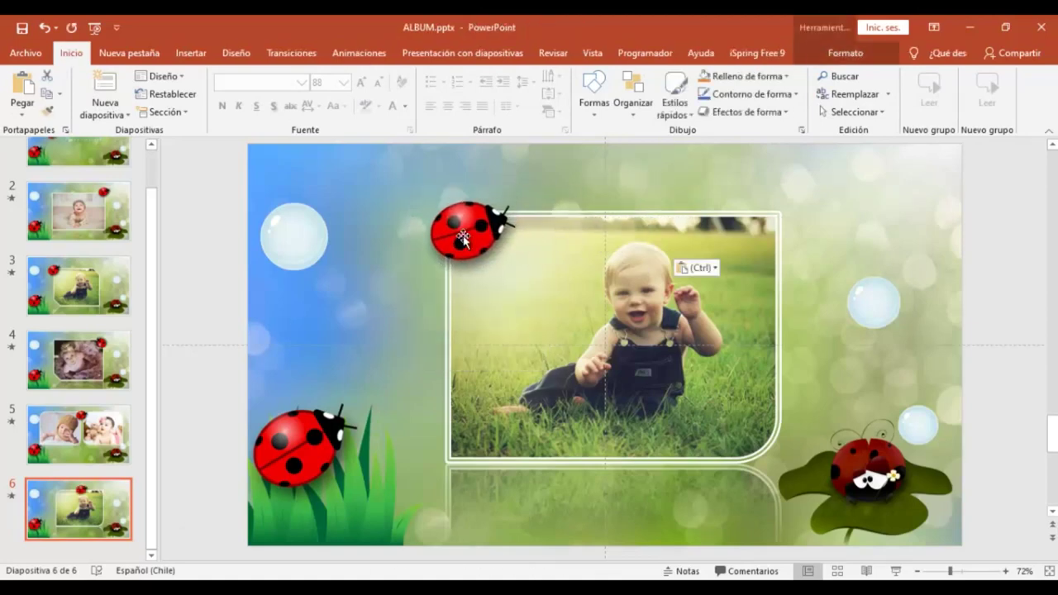
left_click_drag(507, 168, 486, 159)
Apply the Flotar hacia dentro entrance animation to the photo on slide 2
scroll(76, 173, "up", 2)
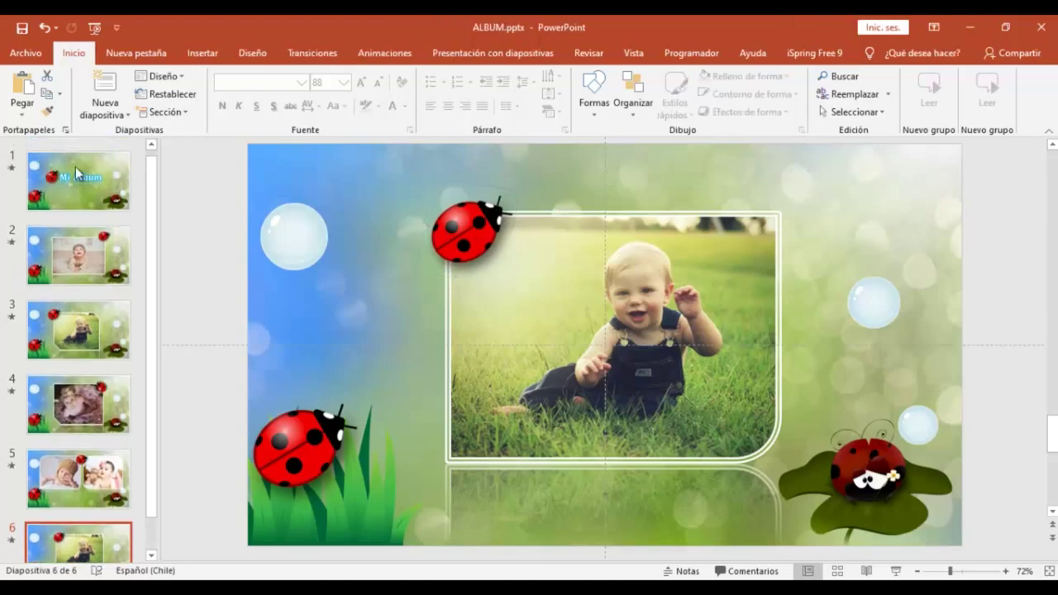
left_click(76, 174)
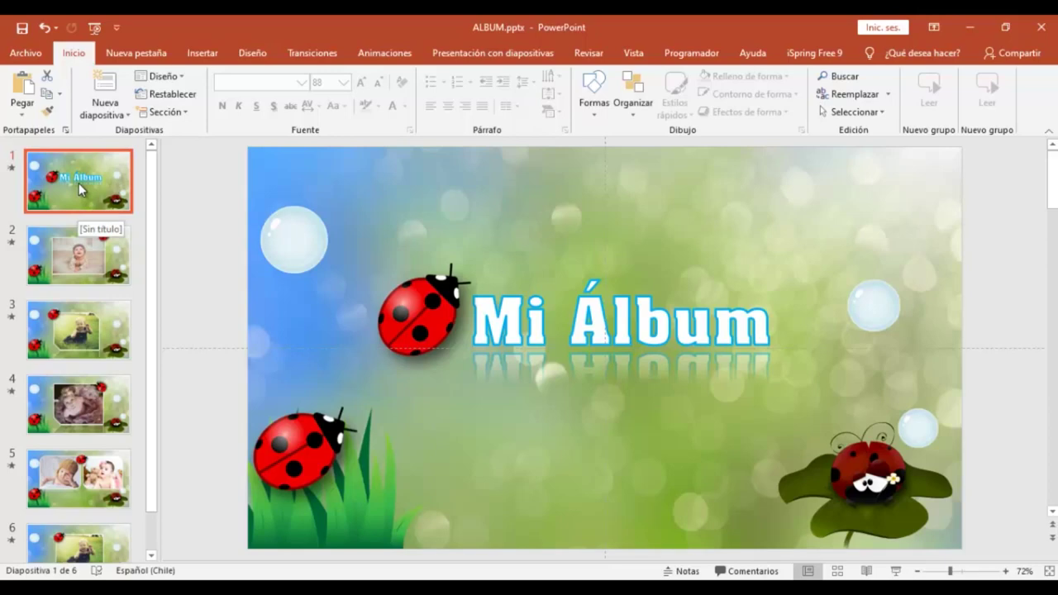
left_click(83, 266)
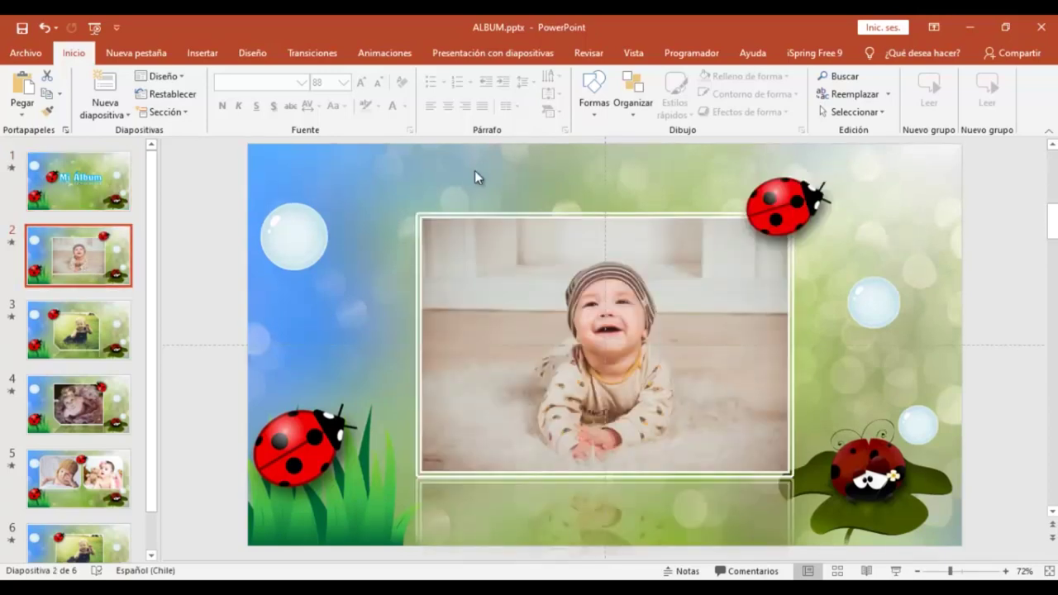
left_click(466, 216)
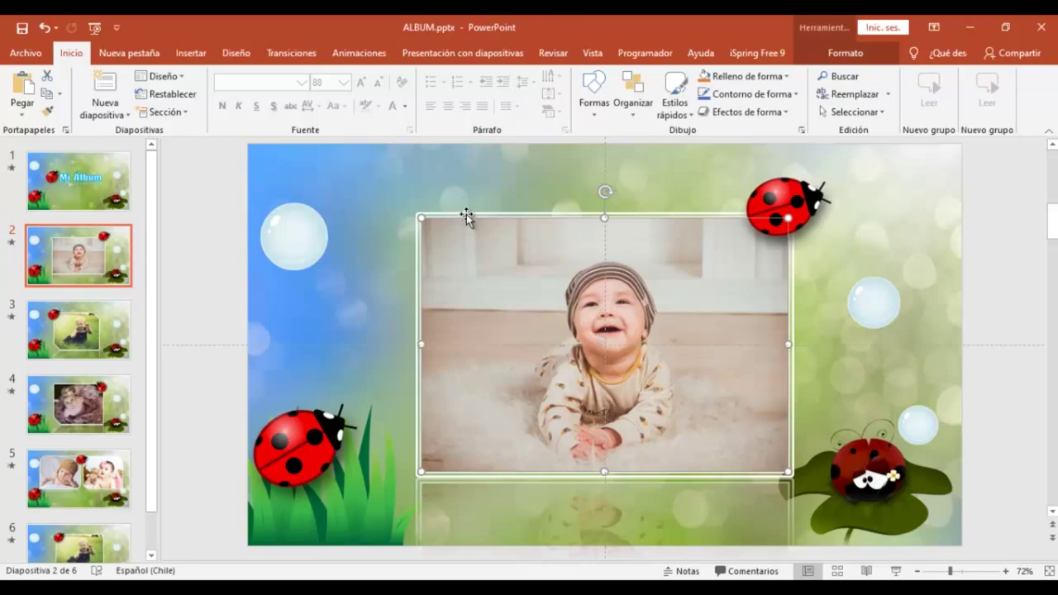
left_click(362, 53)
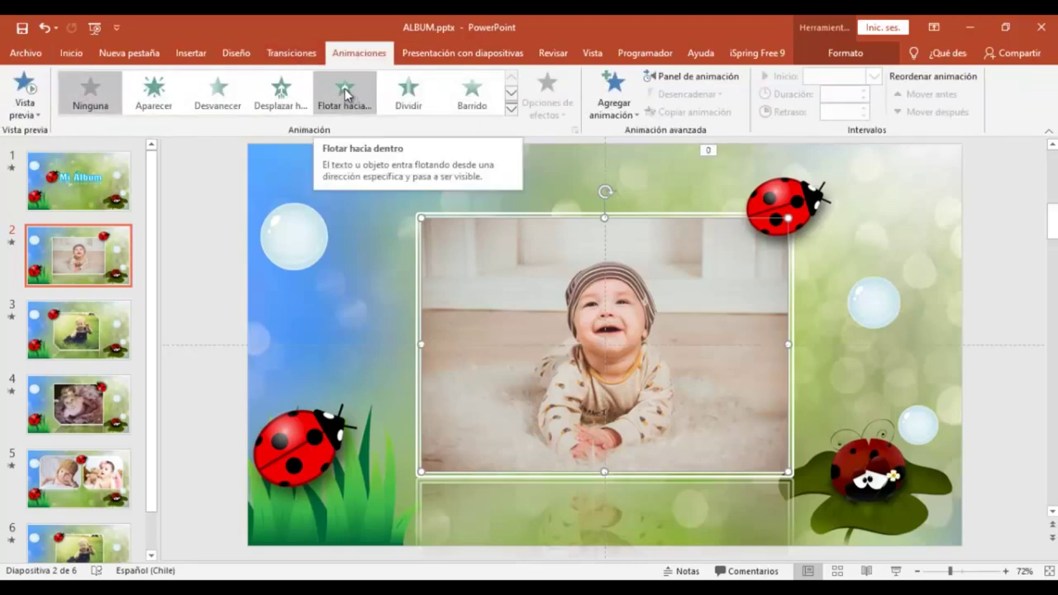
left_click(344, 89)
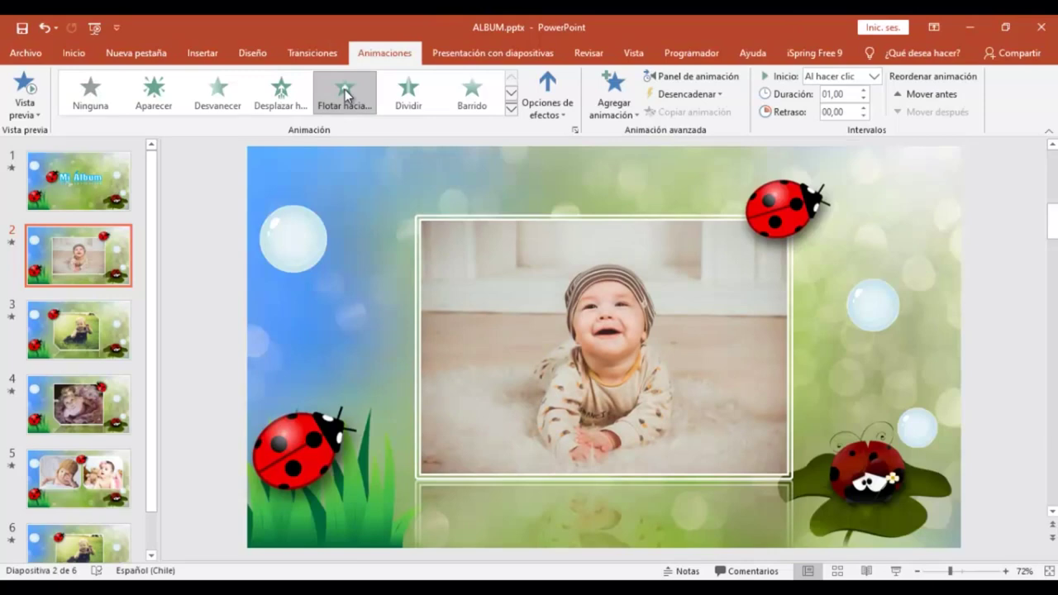
Set the slide 2 photo's animation to Flotar hacia abajo, starting Con la anterior with a 02,00 delay
left_click(550, 107)
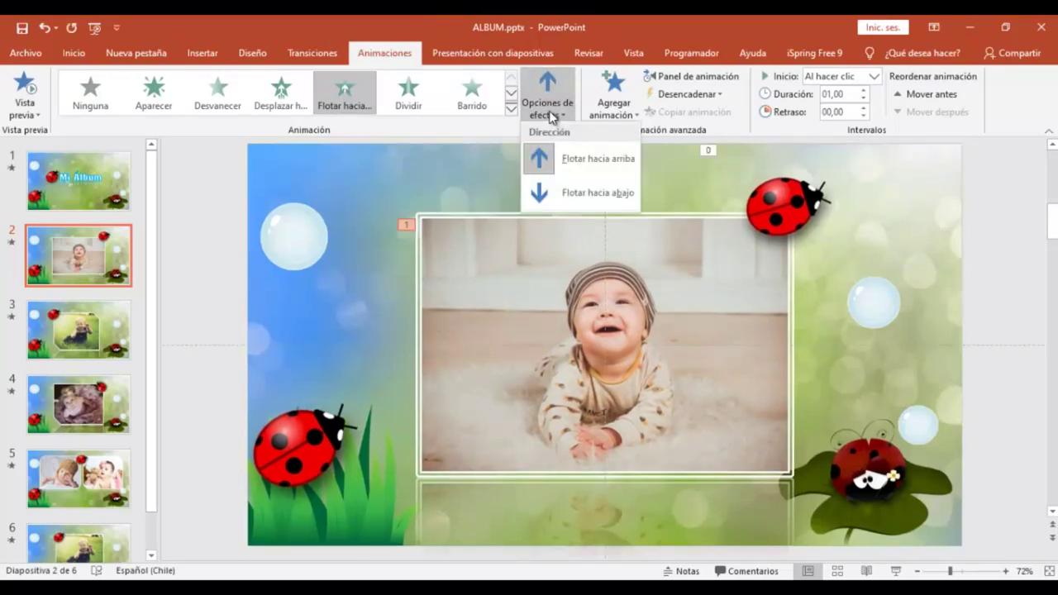
left_click(569, 197)
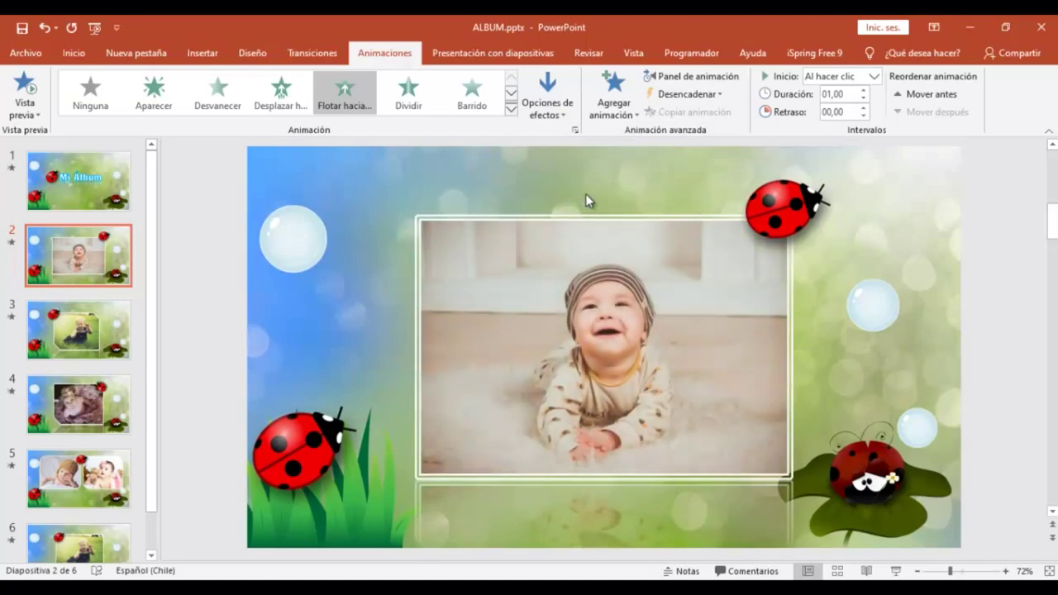
left_click(873, 76)
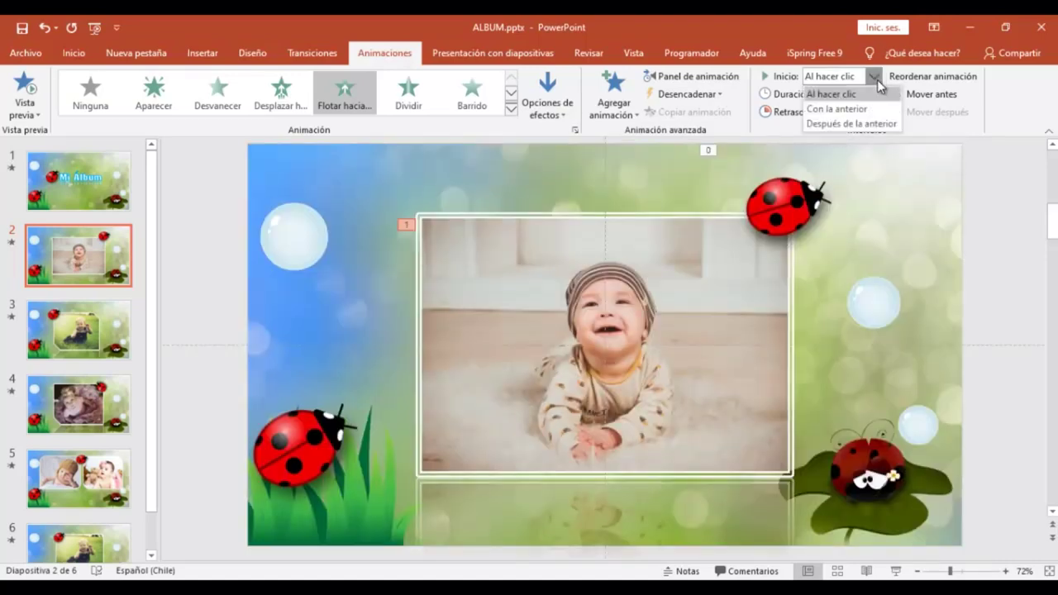
left_click(834, 109)
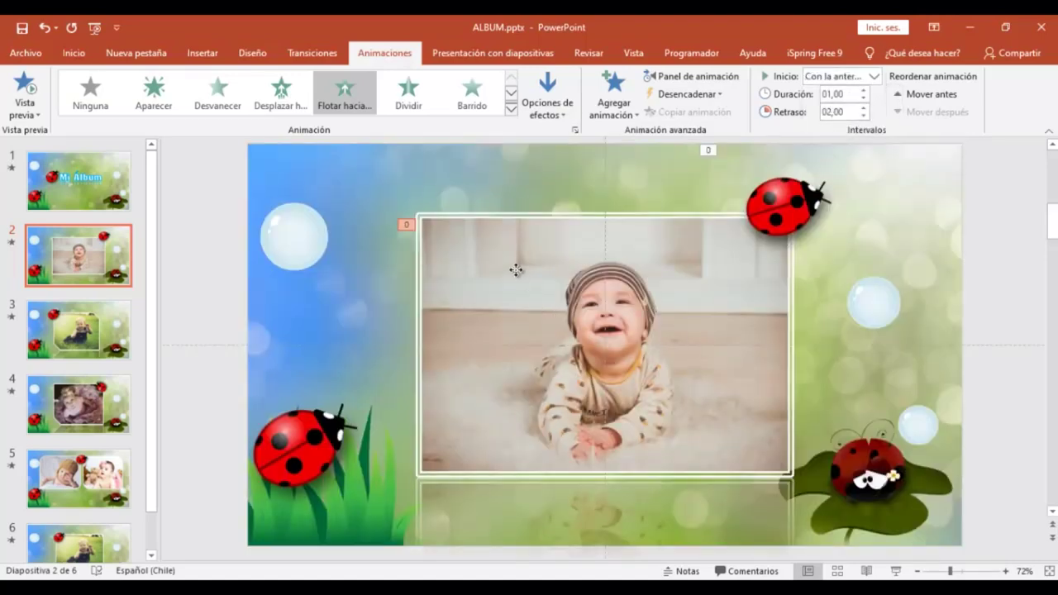
Copy the animation from slide 2's photo to the photo on slide 3
left_click(694, 111)
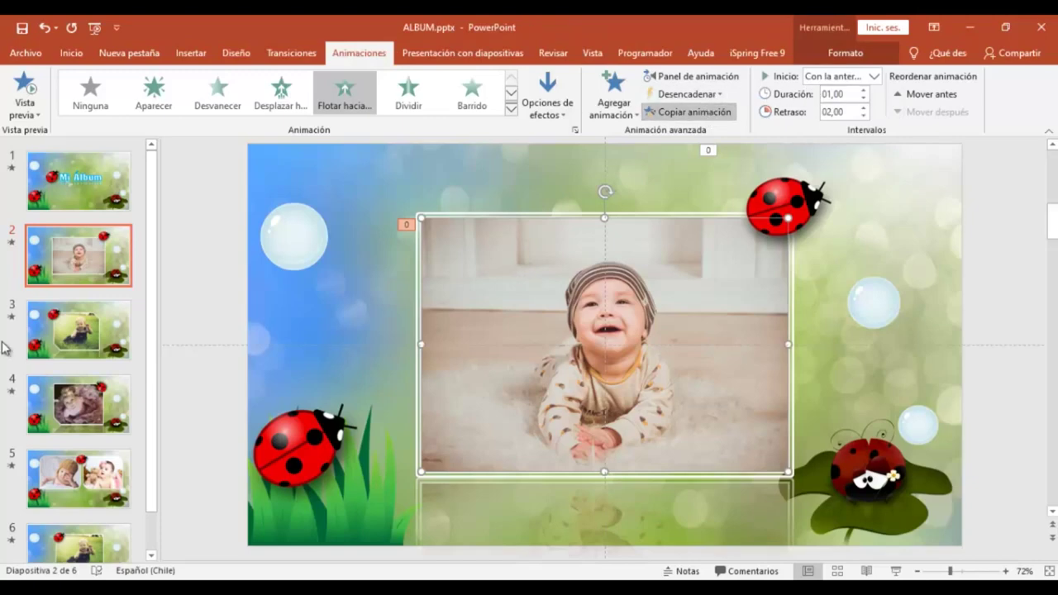
left_click(79, 330)
left_click(530, 302)
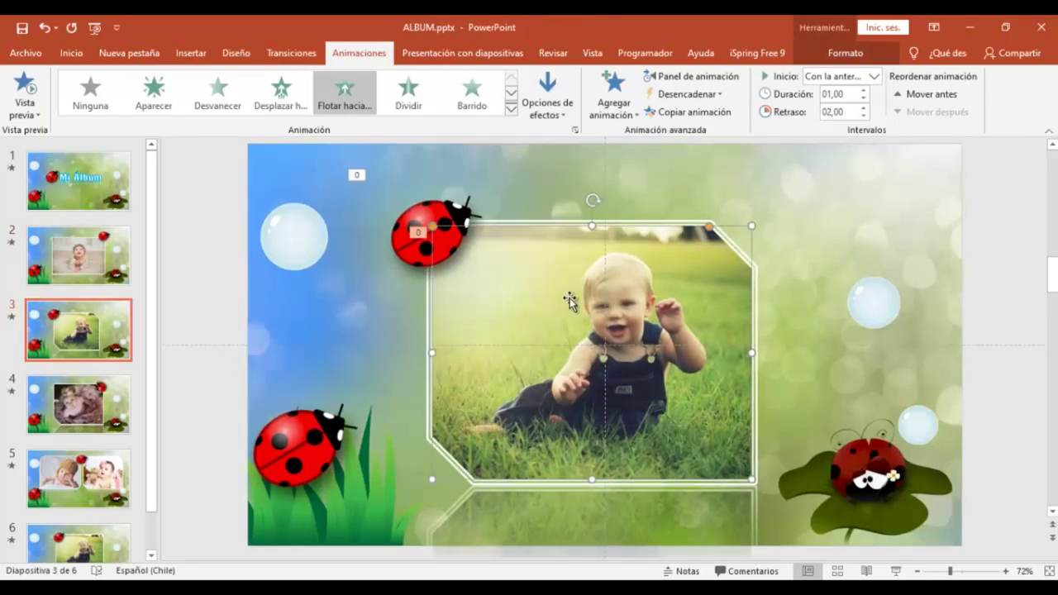
Copy the animation from slide 3's photo to the photo on slide 4
left_click(710, 112)
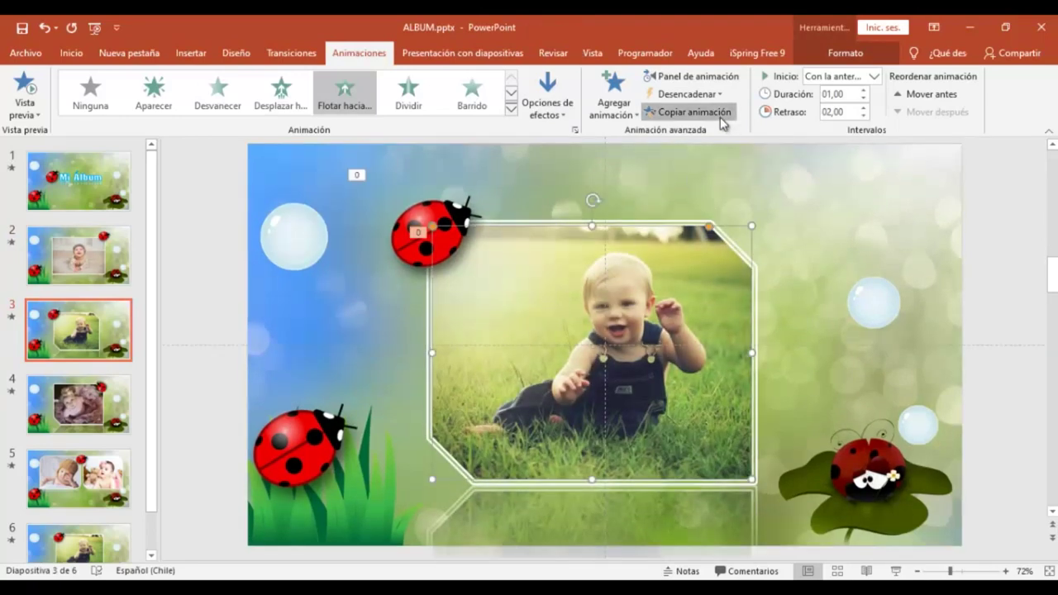
left_click(78, 404)
left_click(458, 332)
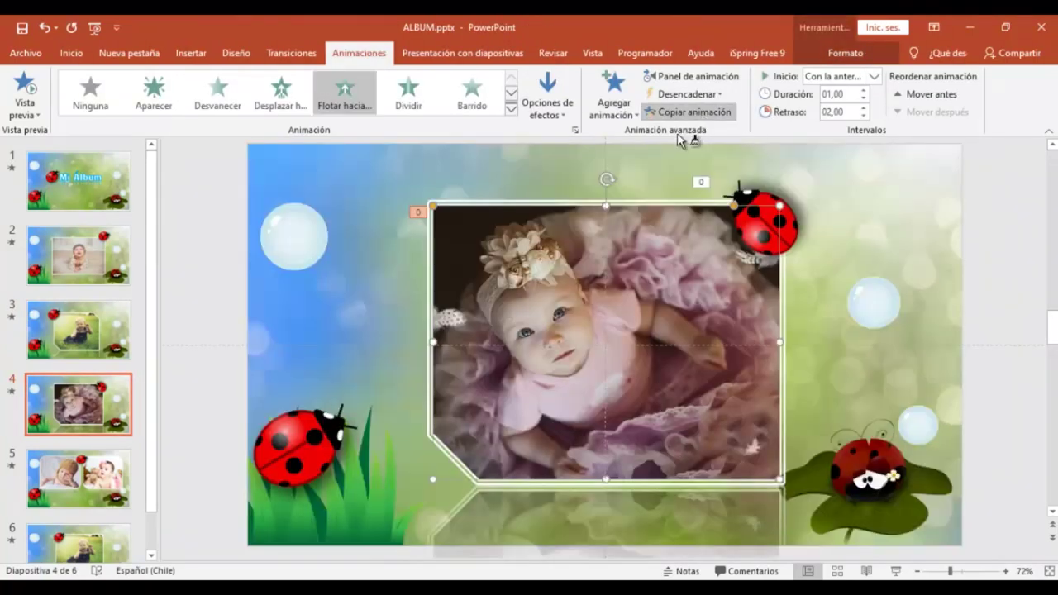
Copy the slide 4 photo's animation to both photos on slide 5
left_click(38, 453)
left_click(450, 340)
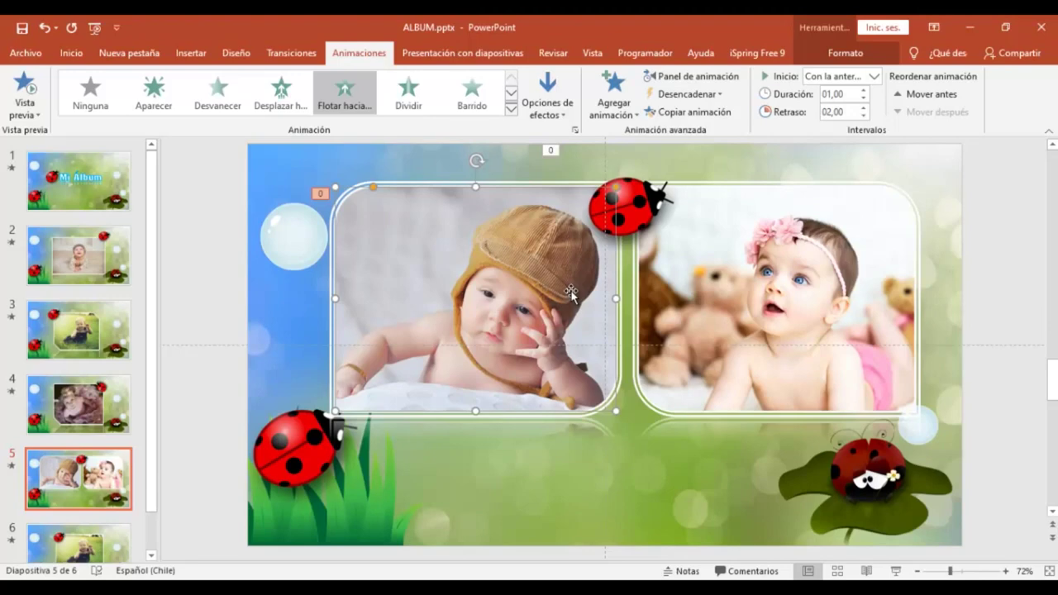
left_click(685, 111)
left_click(775, 273)
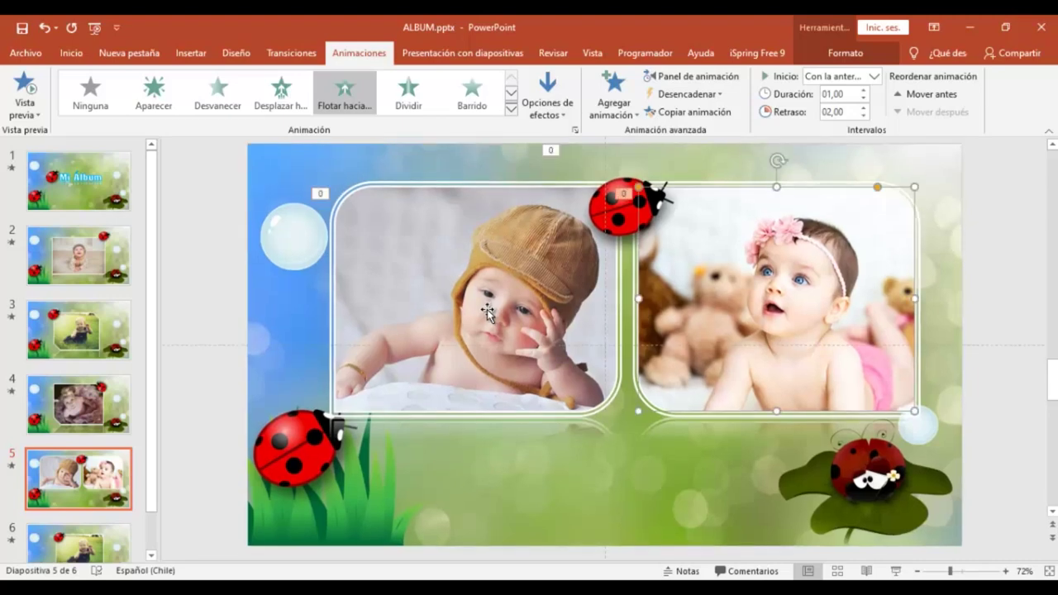
Set the animation delay of the photo of the baby with the pink headband on slide 5 to 03,00
left_click(487, 309)
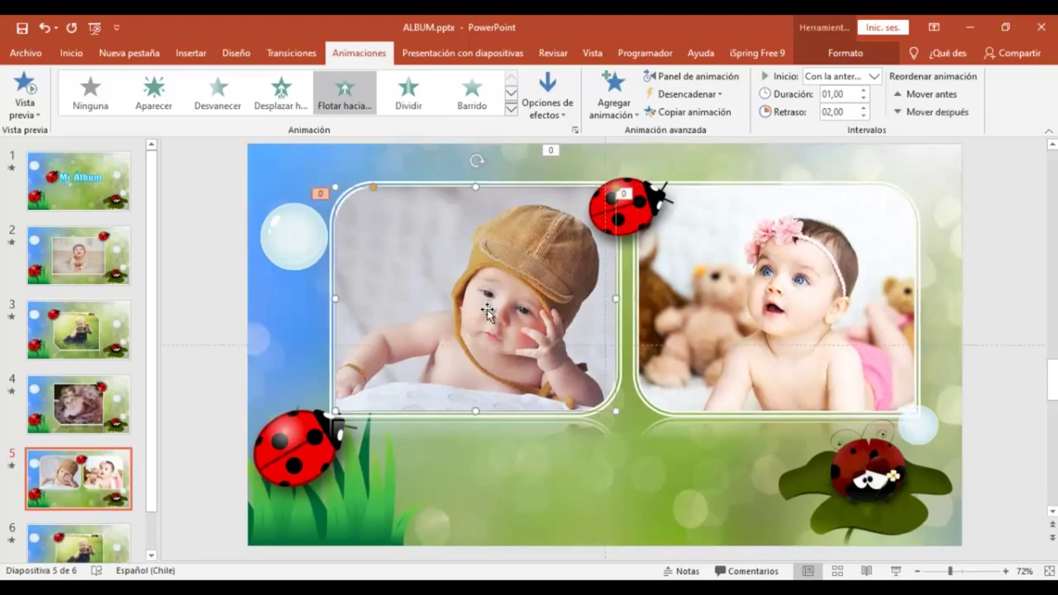
left_click(733, 320)
left_click(863, 110)
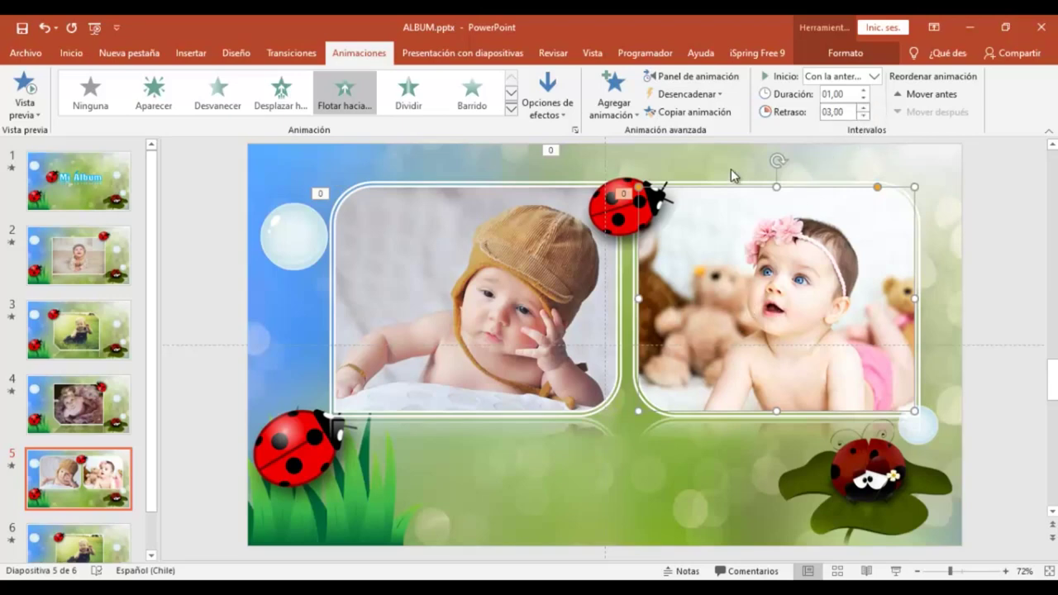
Set the animation delay of the ladybug between the two photos on slide 5 to 02,75
left_click(608, 207)
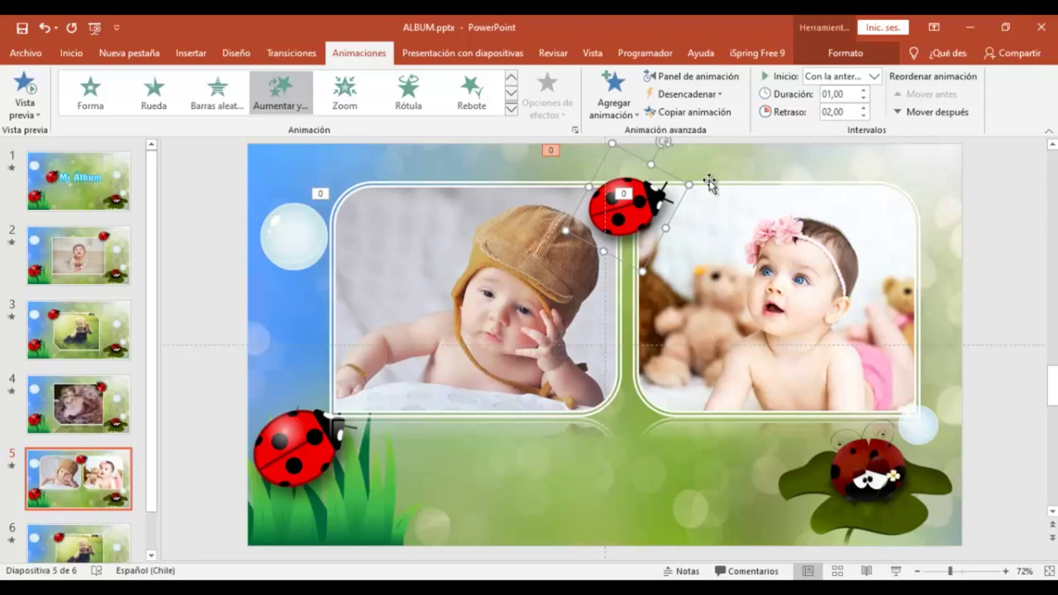
left_click(863, 116)
left_click(863, 115)
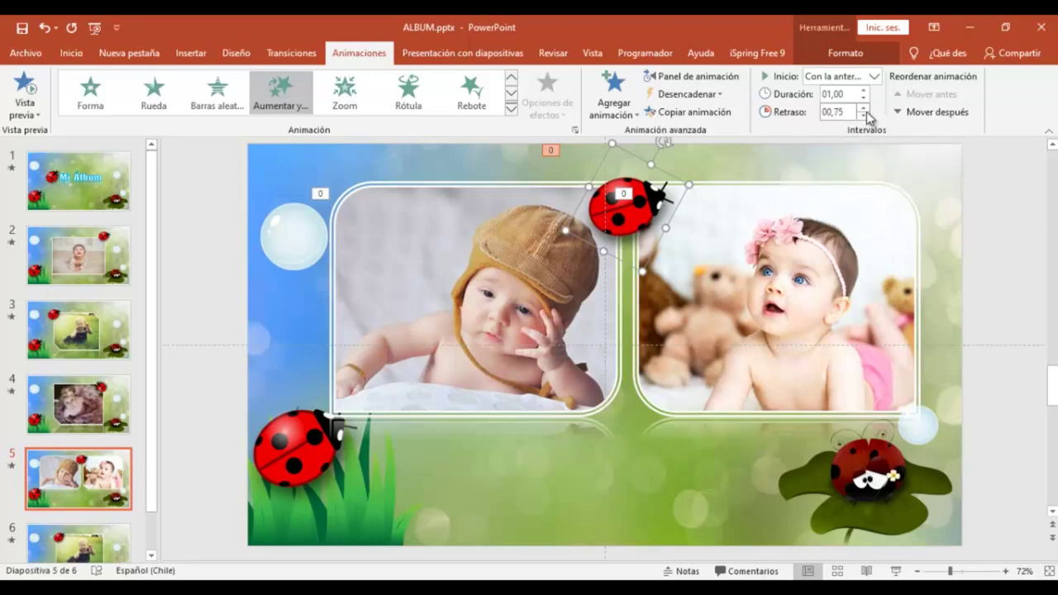
left_click(863, 108)
left_click(864, 108)
left_click(864, 109)
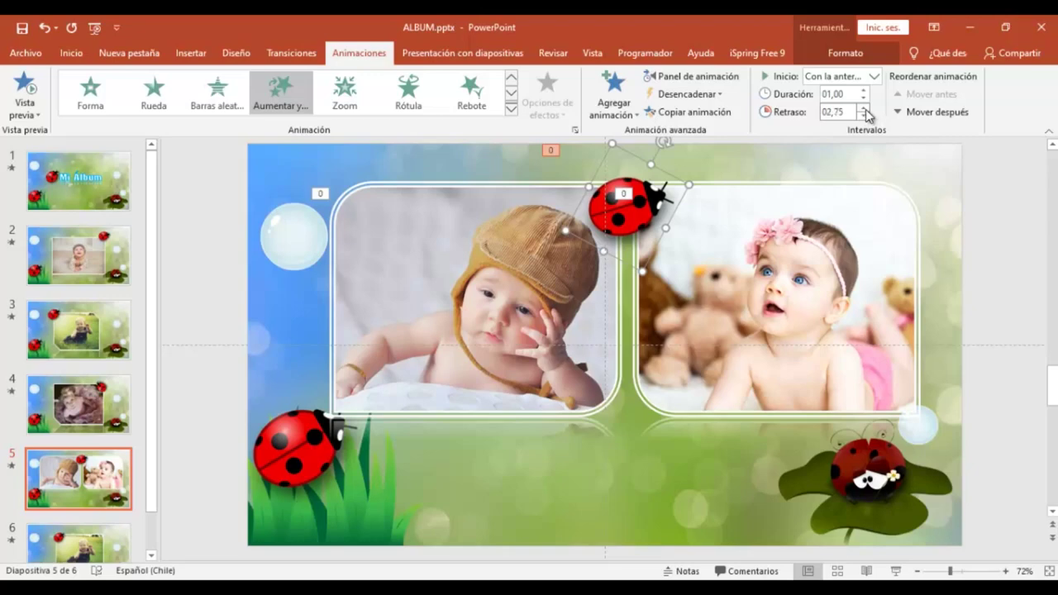
left_click(413, 369)
Copy the animation from slide 5's photo of the baby in the brown cap to the photo on slide 6
left_click(85, 527)
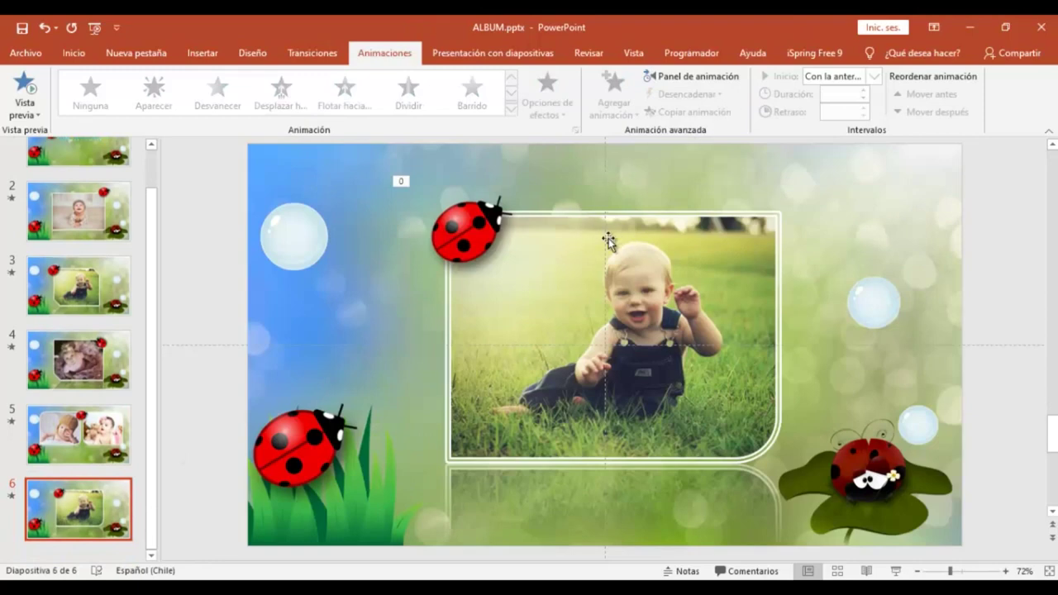
left_click(592, 258)
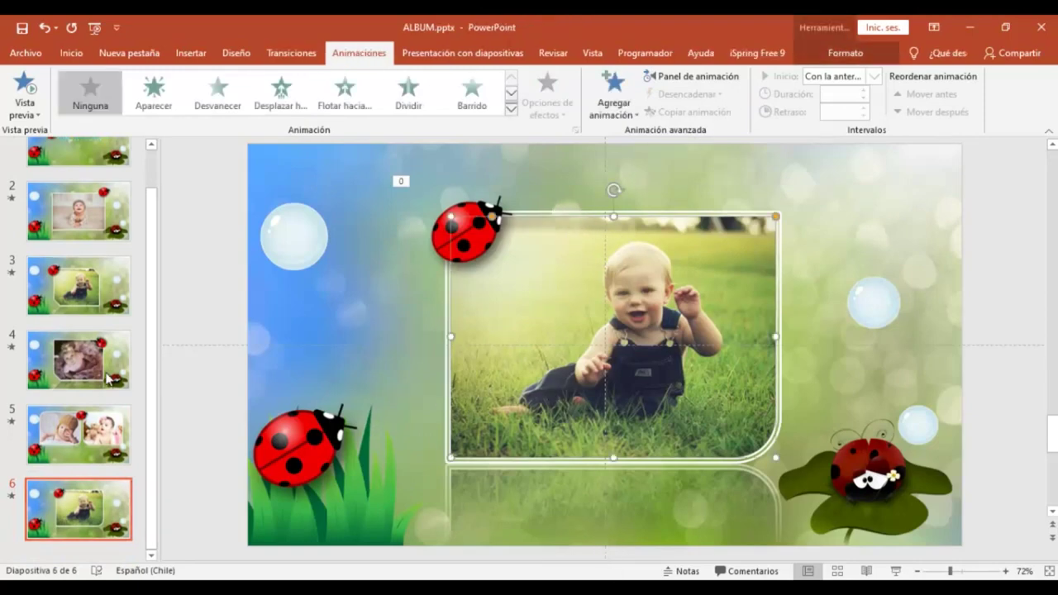
left_click(49, 442)
left_click(549, 233)
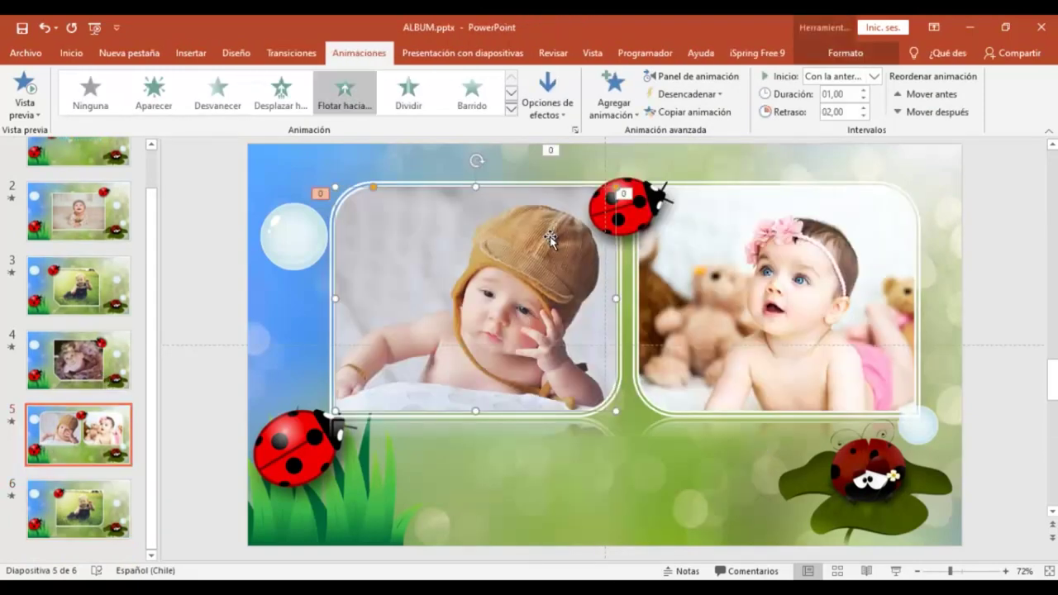
left_click(691, 113)
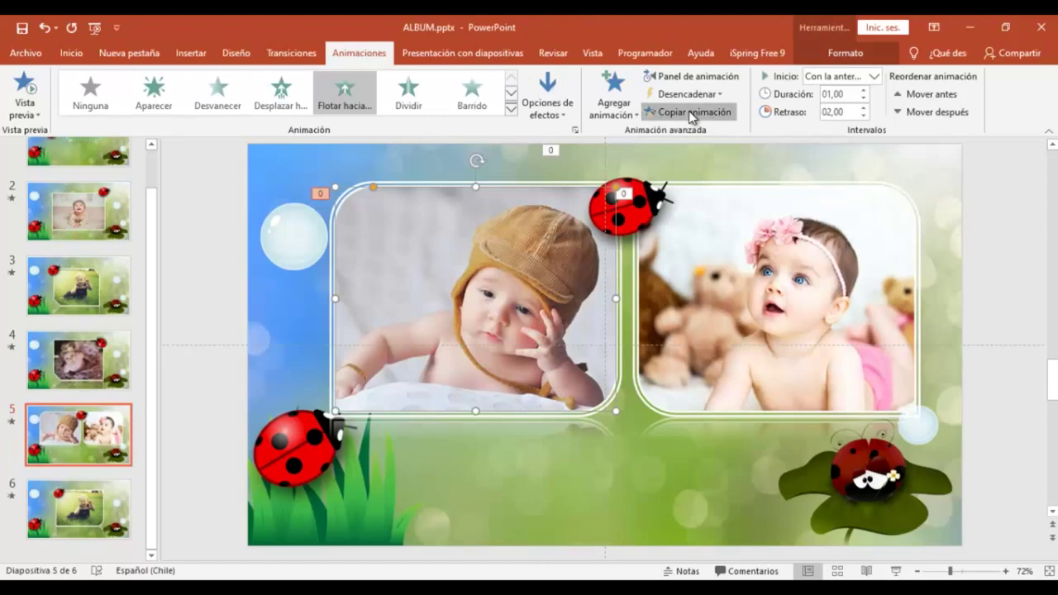
left_click(78, 508)
left_click(549, 371)
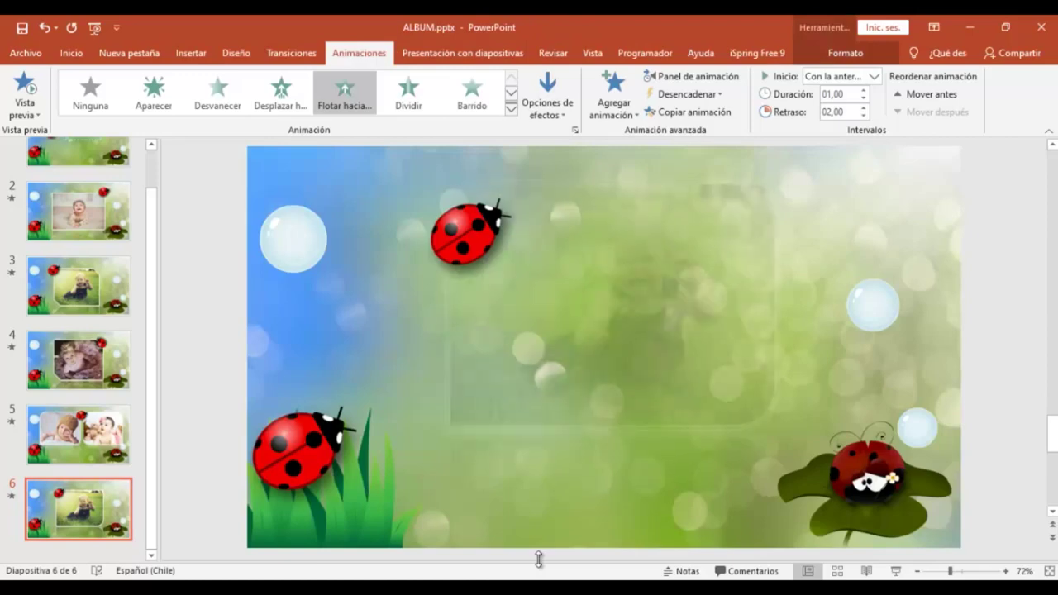
Return to slide 1 and start the slide show from there to review the album
scroll(114, 254, "up", 1)
scroll(113, 253, "up", 1)
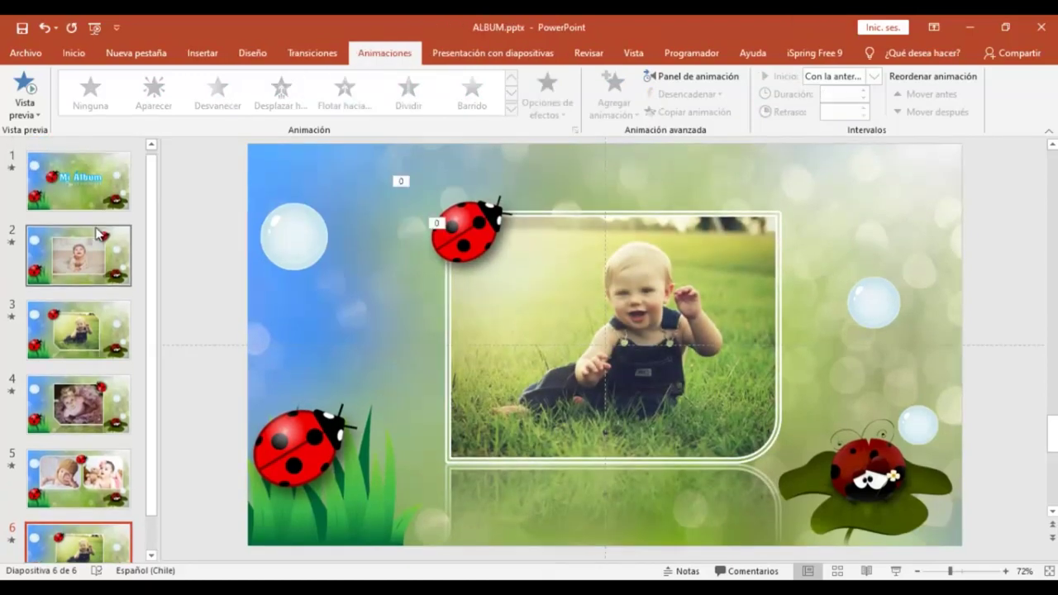
left_click(79, 180)
left_click(893, 570)
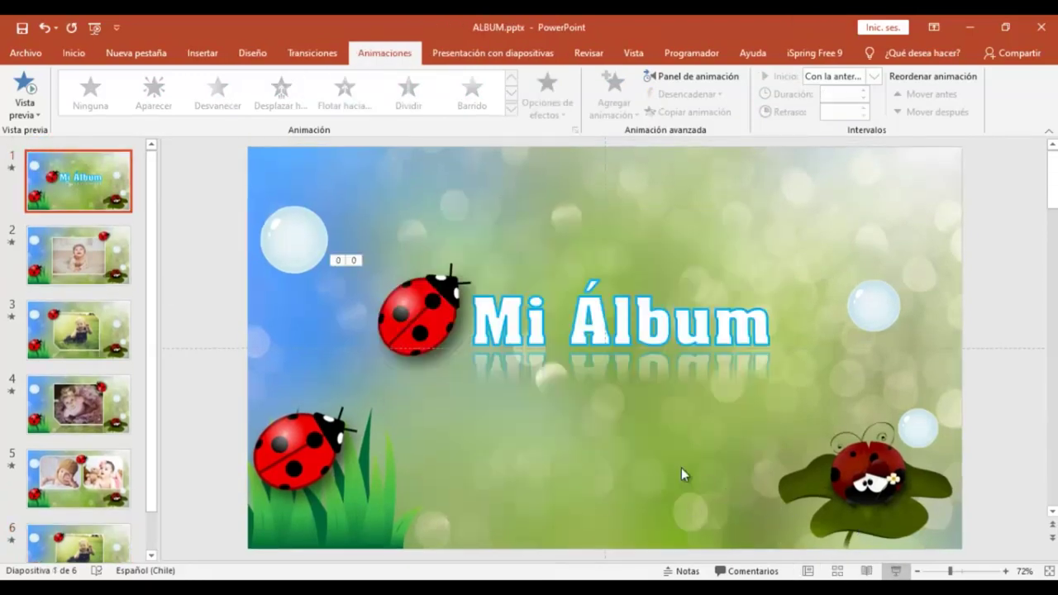